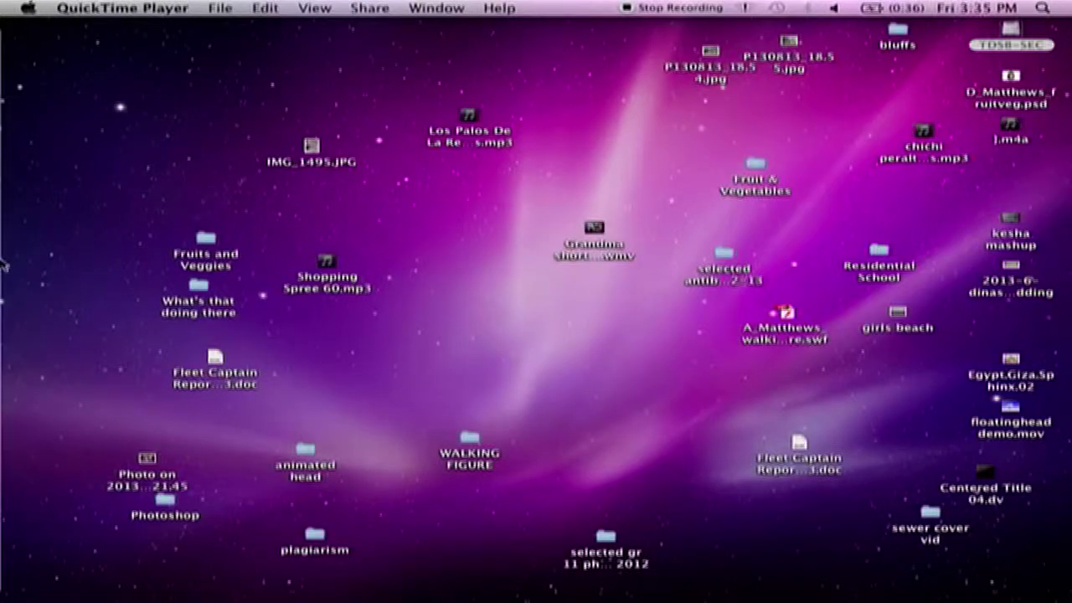
- Open Flash and create a new ActionScript 3.0 Flash file
{"action": "mouse_move", "coordinate": [7, 251]}
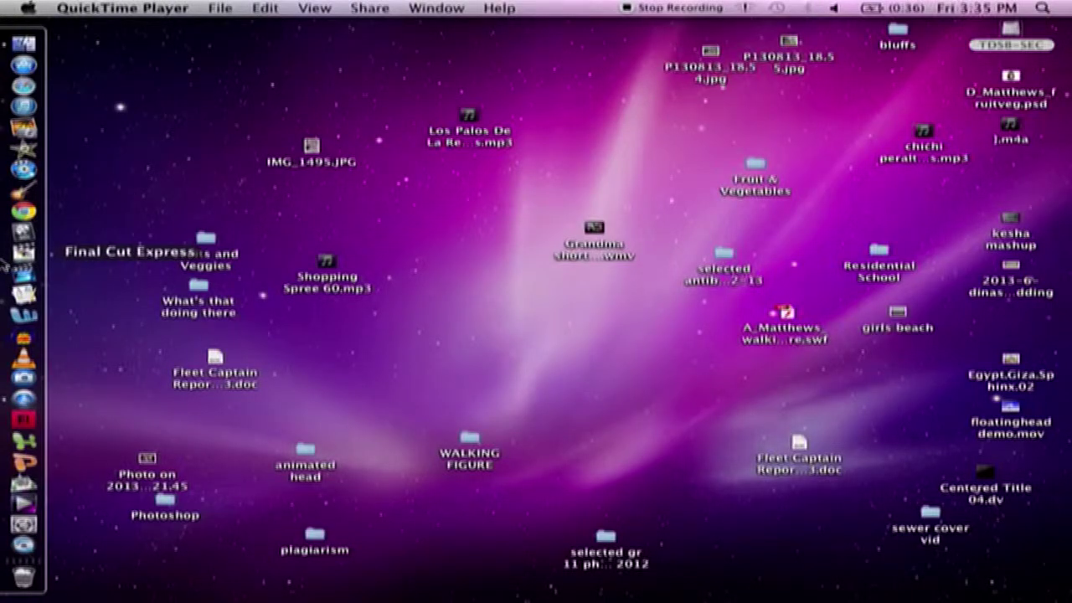
{"action": "left_click", "coordinate": [25, 419]}
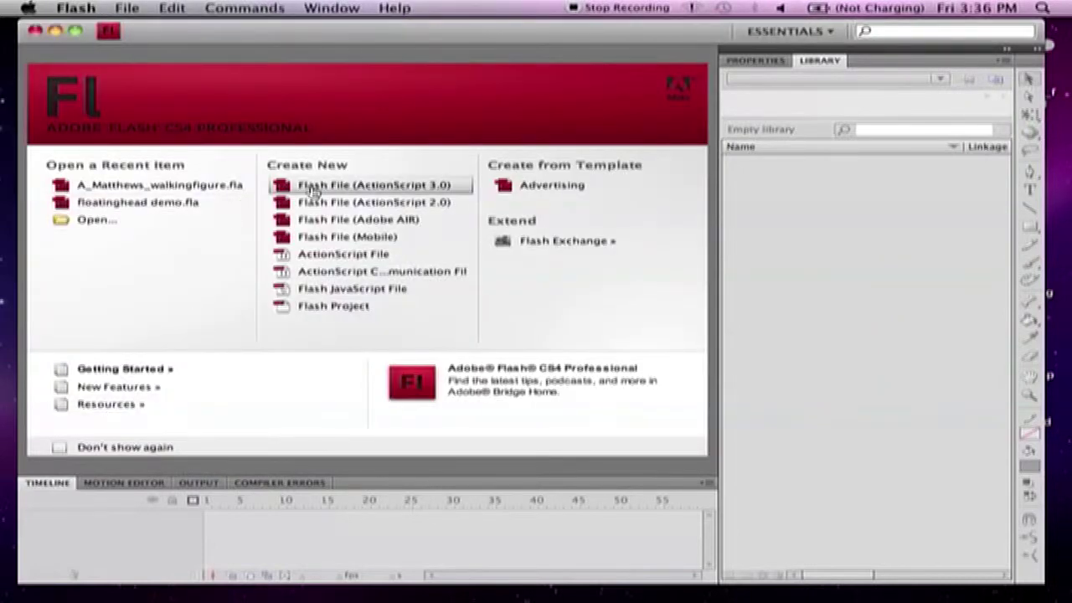
{"action": "left_click", "coordinate": [311, 187]}
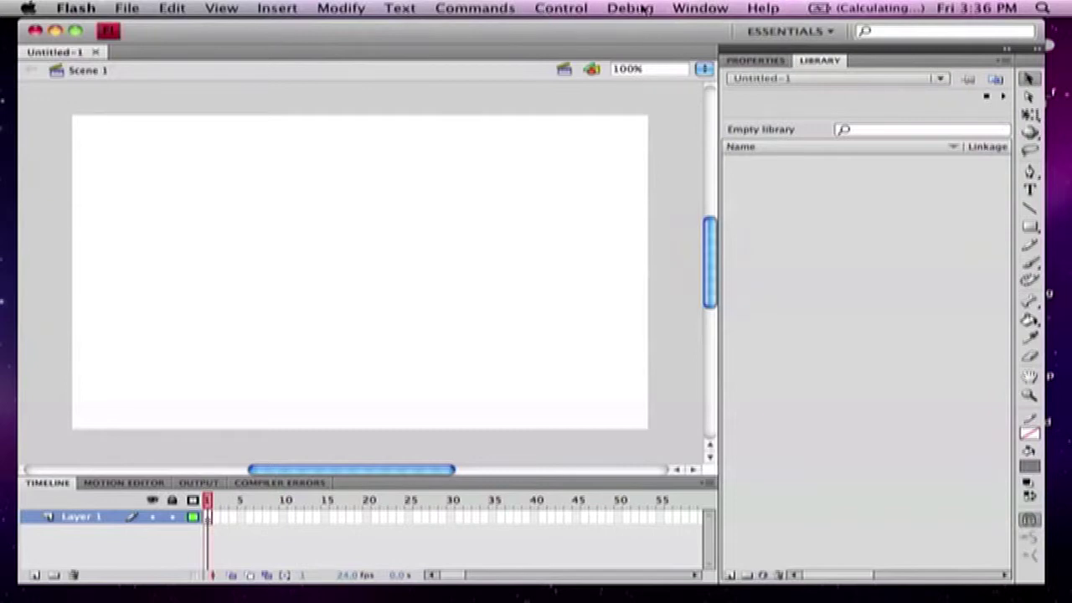
- Hide the Library and show it again
{"action": "left_click", "coordinate": [700, 8]}
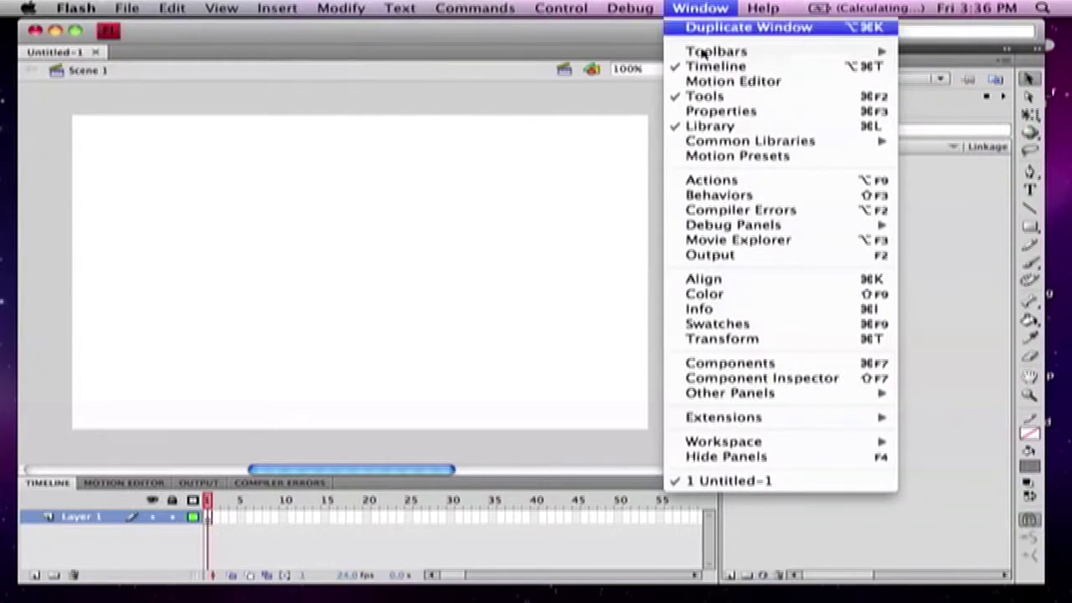
{"action": "left_click", "coordinate": [706, 127]}
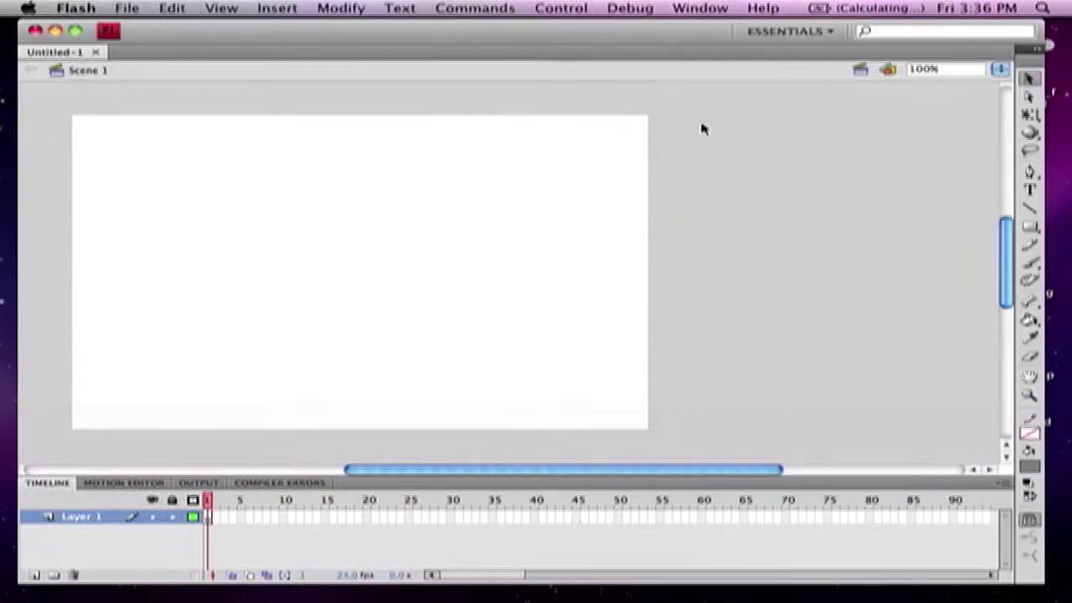
{"action": "left_click", "coordinate": [699, 8]}
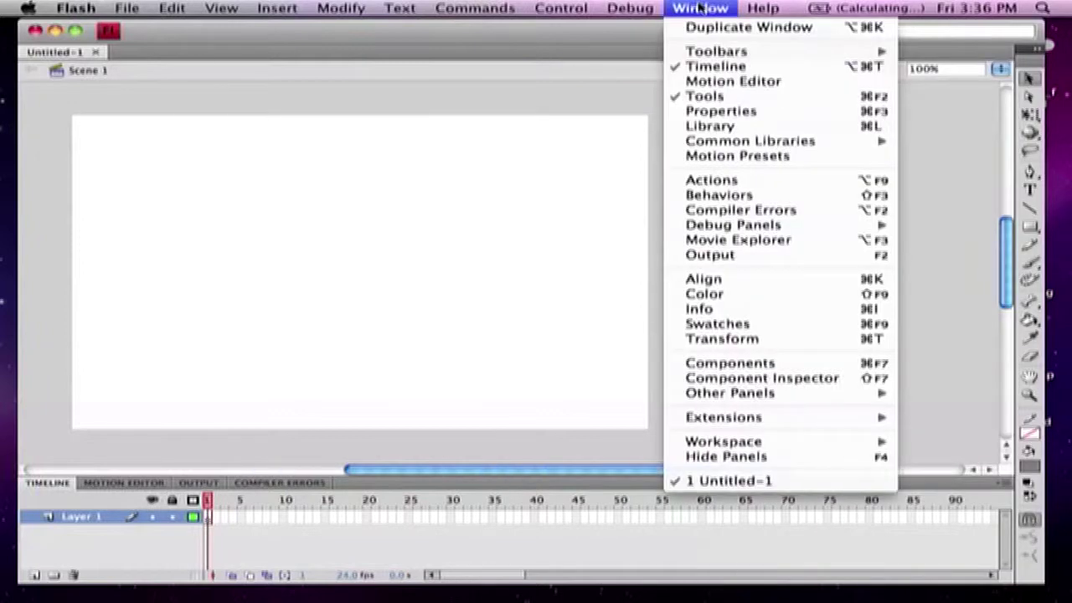
{"action": "left_click", "coordinate": [708, 127]}
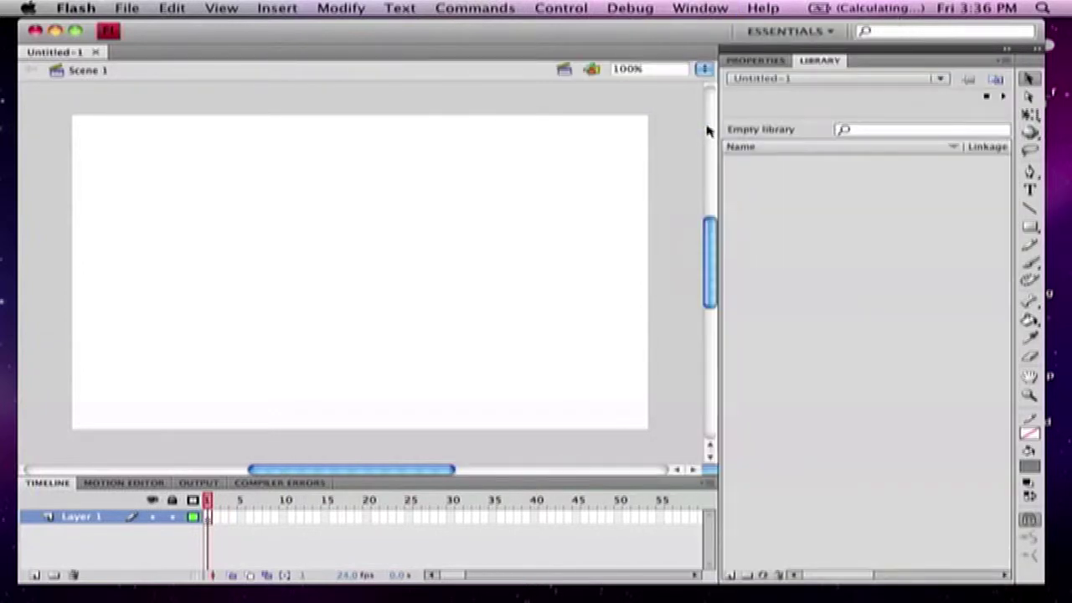
- Display the Color settings and place them over the empty Library area
{"action": "left_click", "coordinate": [696, 9]}
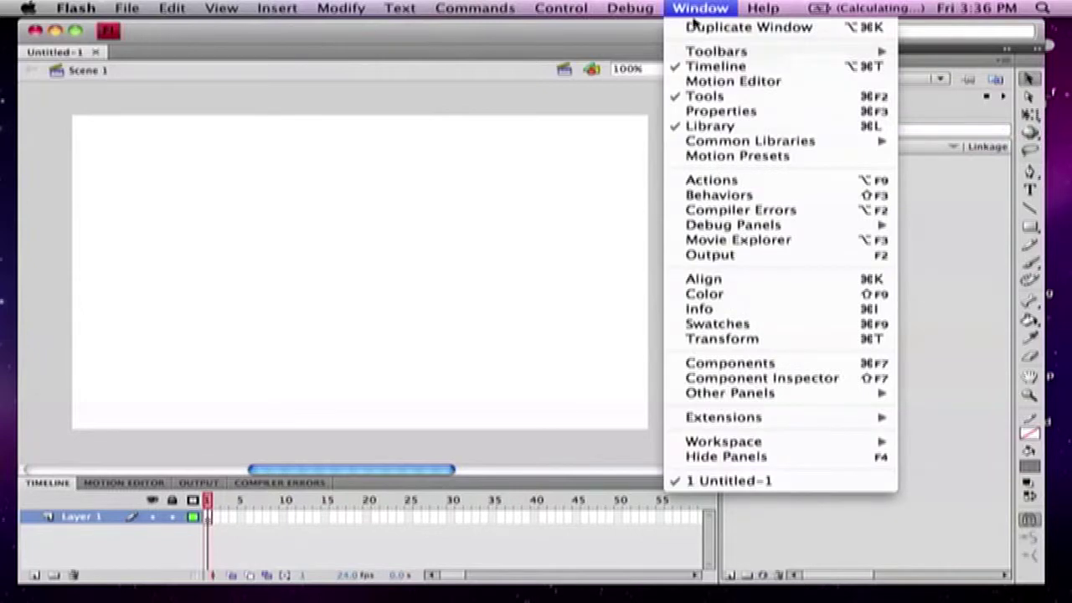
{"action": "left_click", "coordinate": [718, 294]}
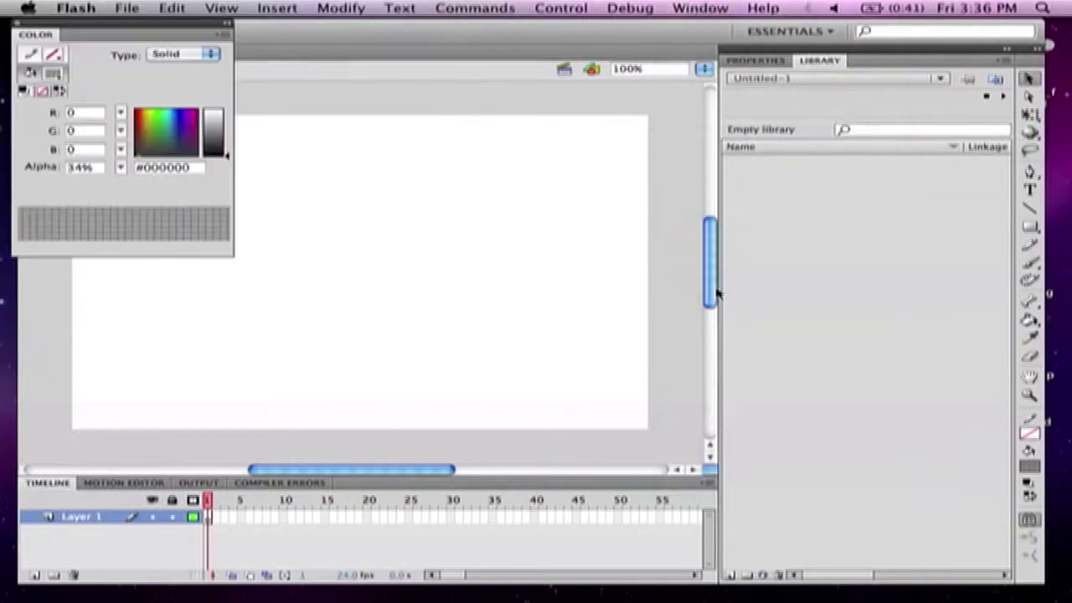
{"action": "left_click_drag", "start_coordinate": [152, 32], "coordinate": [879, 206]}
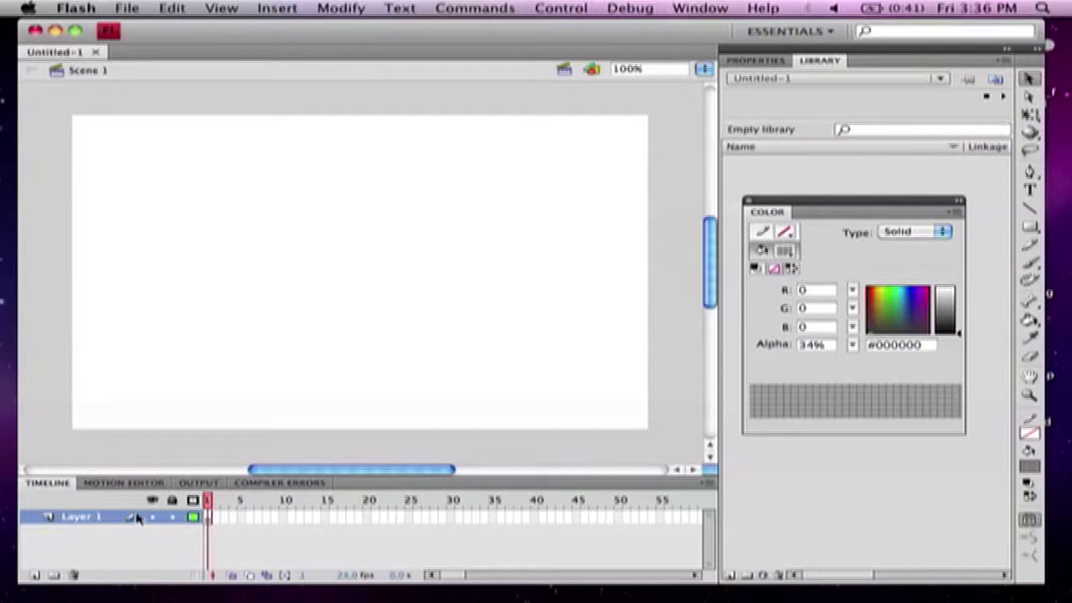
- Set the document's frame rate to 12 fps and select frame 1 of Layer 1
{"action": "left_click", "coordinate": [345, 575]}
{"action": "key", "text": "Return"}
{"action": "left_click", "coordinate": [208, 518]}
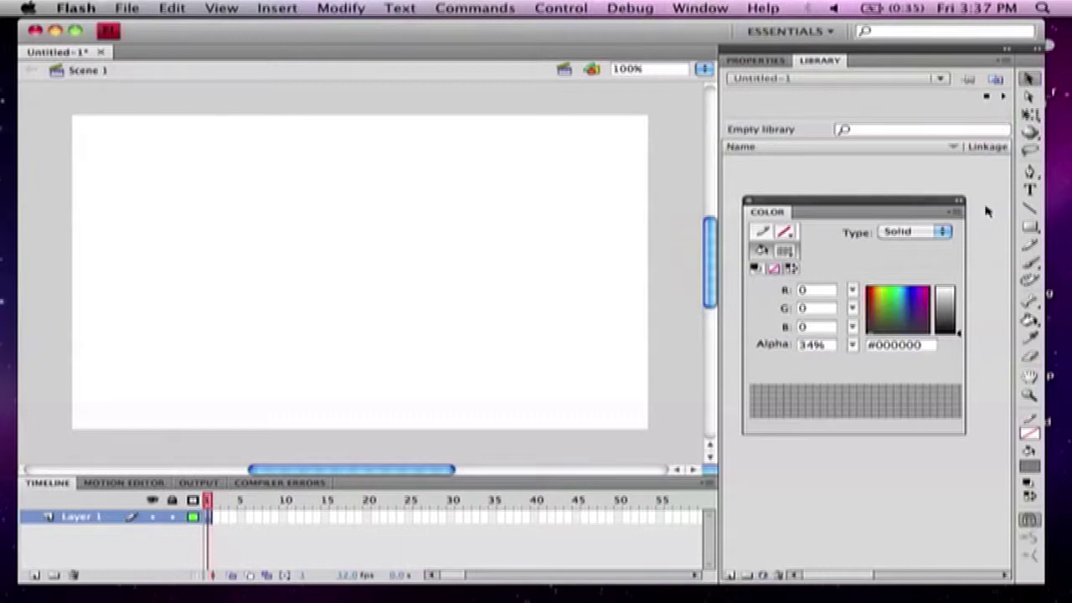
- Set up the Oval tool with a black stroke and a solid magenta fill, #CC0066
{"action": "left_click", "coordinate": [1031, 227]}
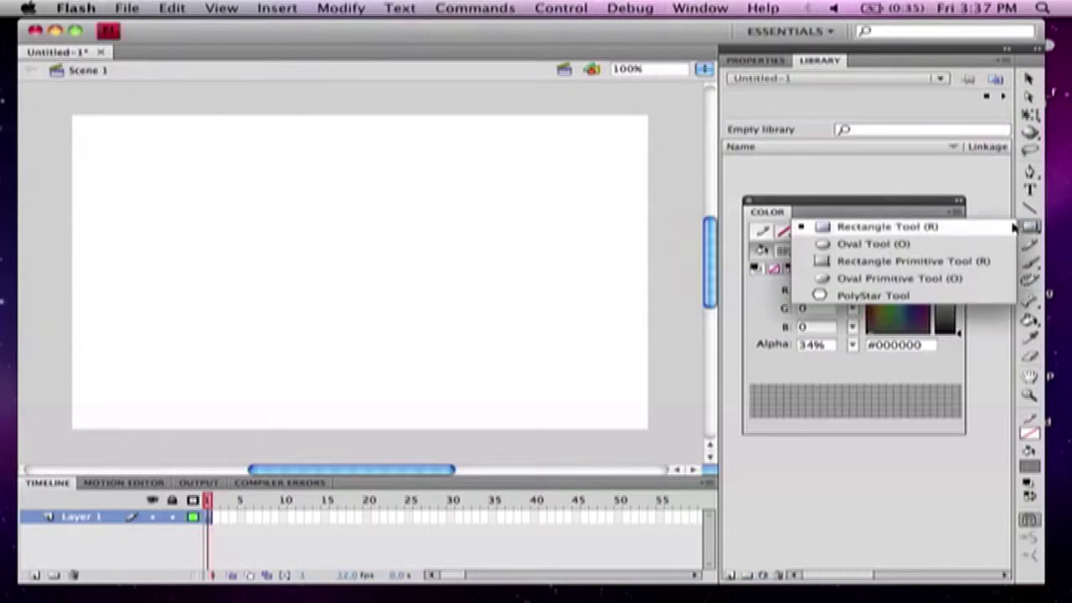
{"action": "left_click", "coordinate": [863, 245]}
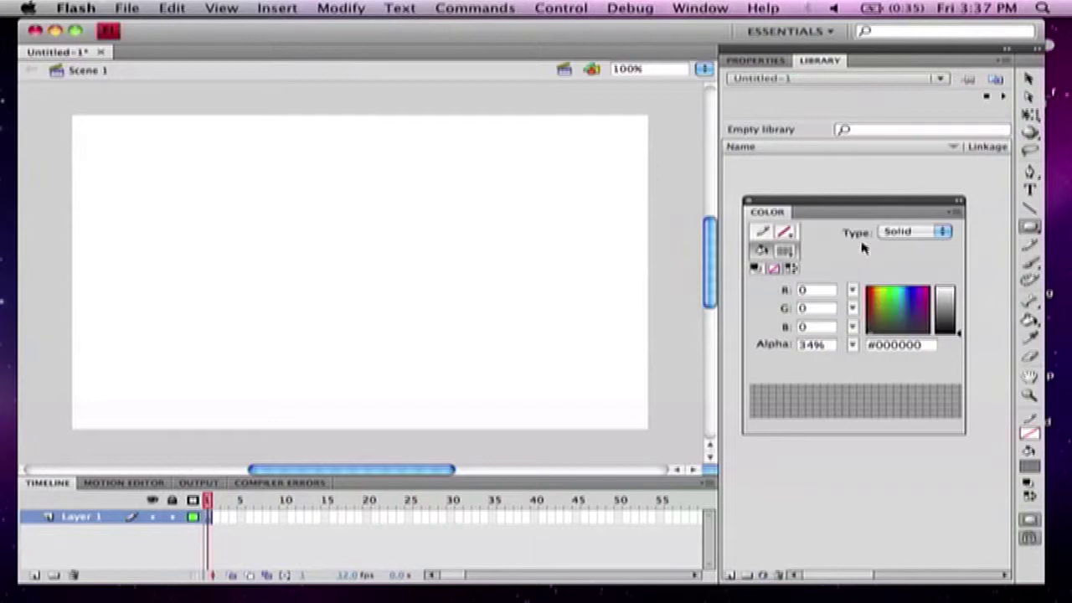
{"action": "left_click", "coordinate": [1029, 436]}
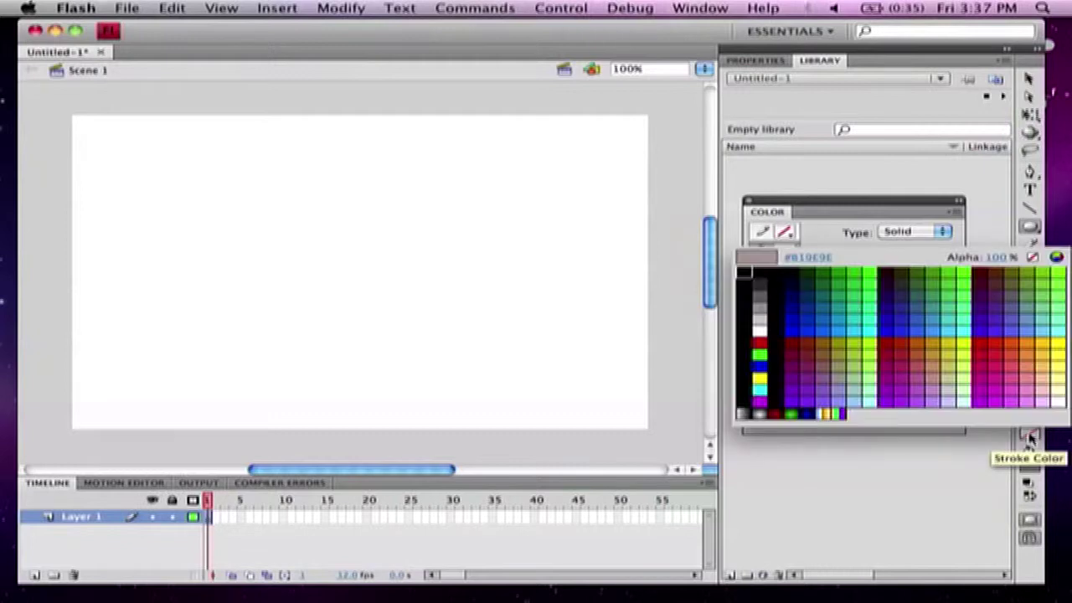
{"action": "left_click", "coordinate": [767, 264]}
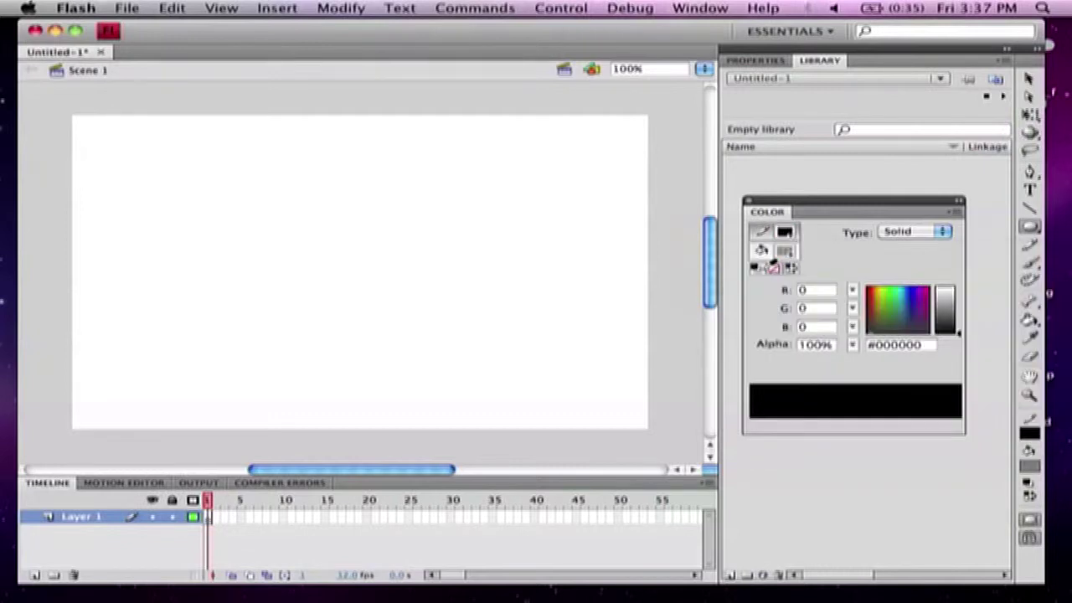
{"action": "left_click", "coordinate": [1034, 465]}
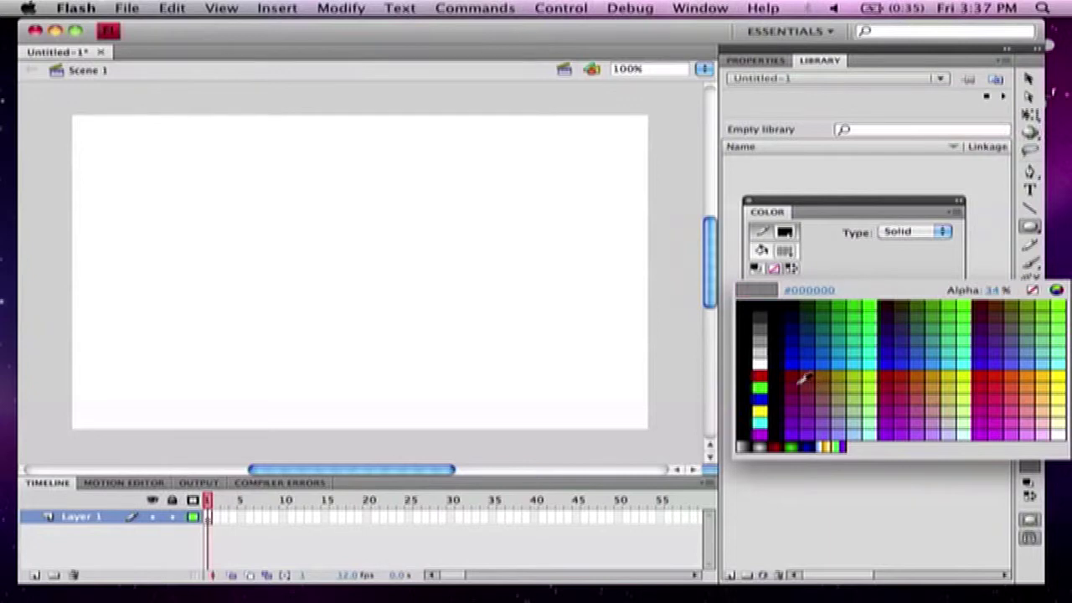
{"action": "left_click", "coordinate": [890, 390]}
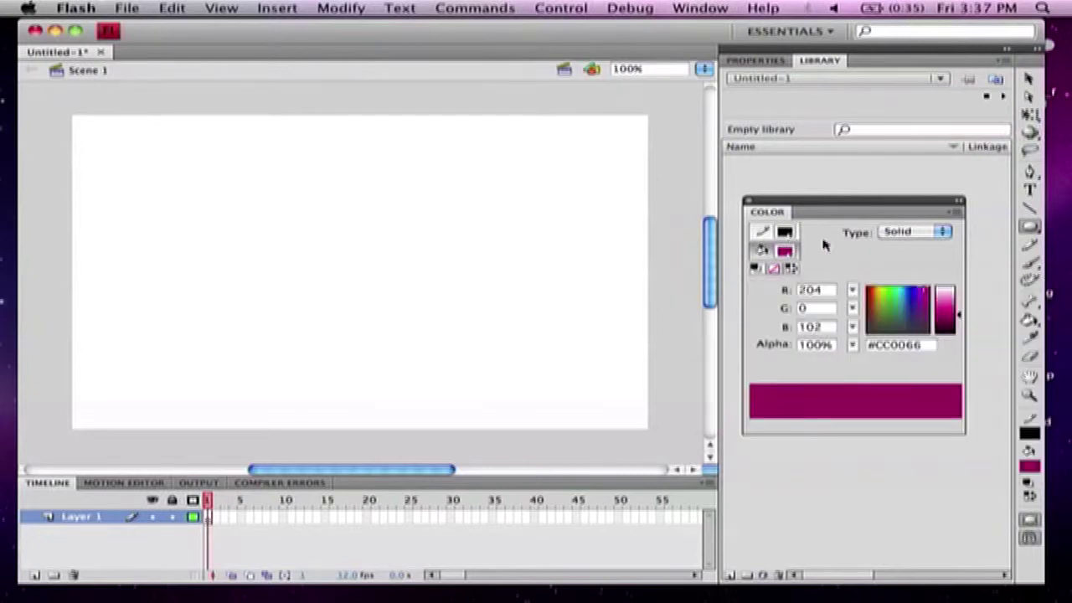
{"action": "left_click_drag", "start_coordinate": [222, 199], "coordinate": [285, 246]}
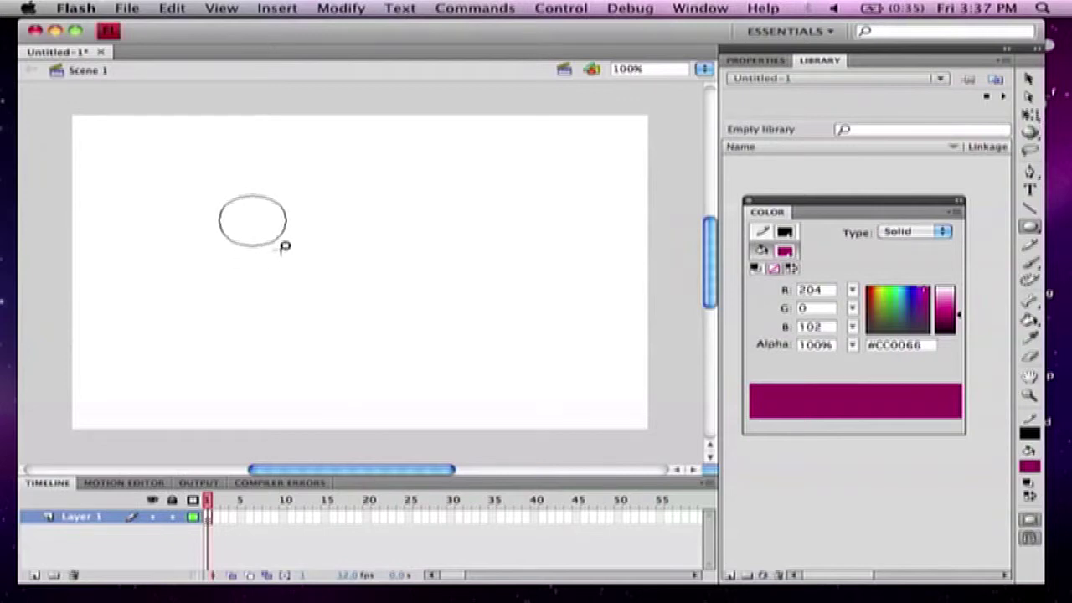
{"action": "left_click_drag", "start_coordinate": [285, 246], "coordinate": [239, 296]}
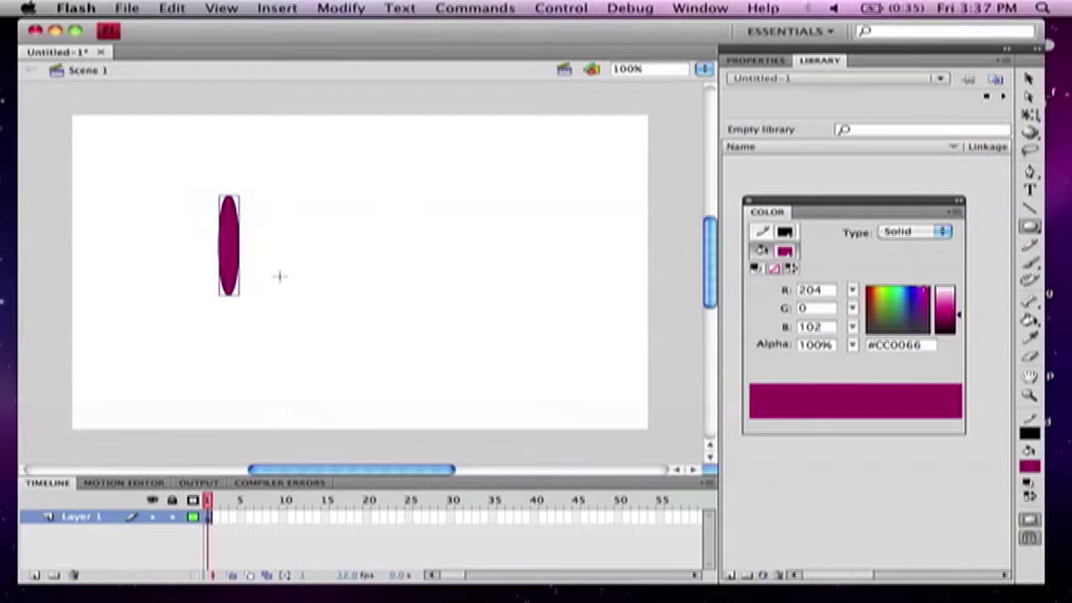
{"action": "key", "text": "super+z"}
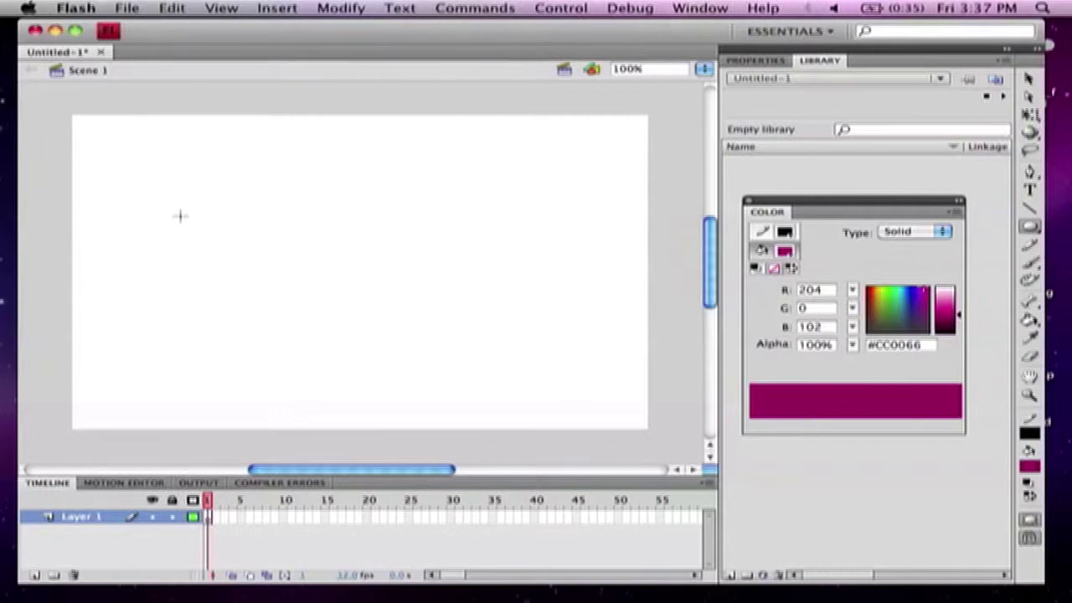
- Draw an oval in the upper-left area of the stage and move it slightly upward
{"action": "left_click_drag", "start_coordinate": [134, 175], "coordinate": [206, 232]}
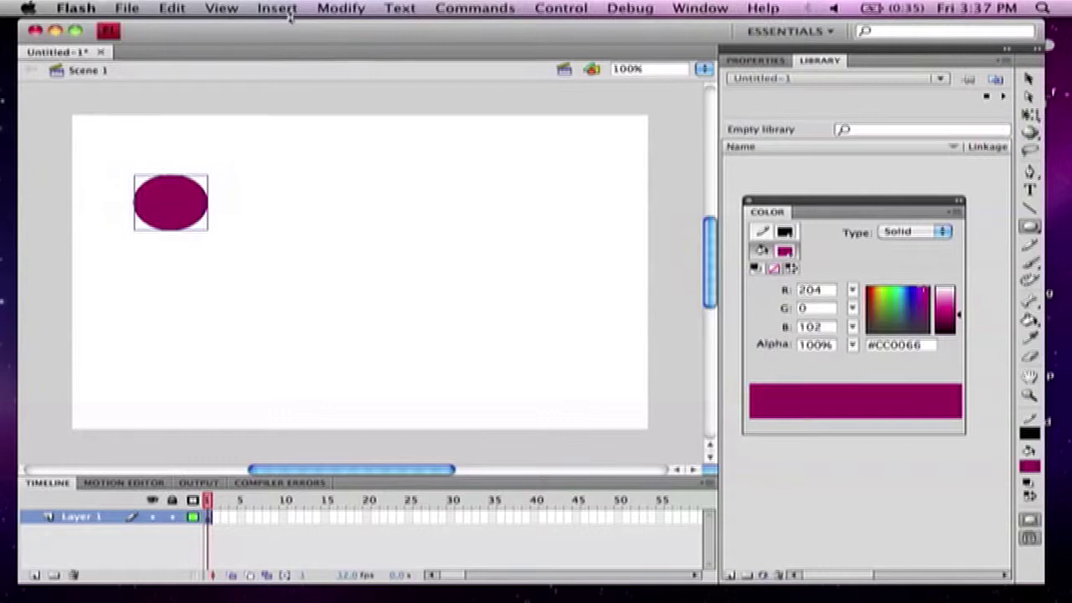
{"action": "key", "text": "v"}
{"action": "left_click", "coordinate": [264, 194]}
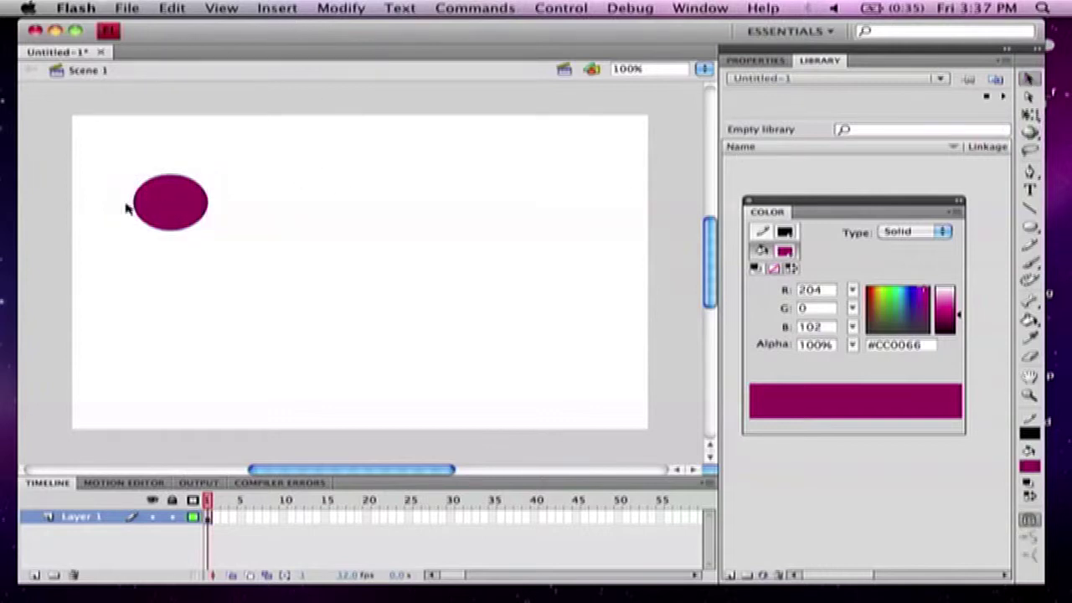
{"action": "left_click", "coordinate": [168, 209]}
{"action": "left_click_drag", "start_coordinate": [180, 209], "coordinate": [178, 182]}
{"action": "left_click", "coordinate": [174, 242]}
- Break the oval apart into a separate fill and outline
{"action": "left_click", "coordinate": [185, 177]}
{"action": "left_click", "coordinate": [337, 10]}
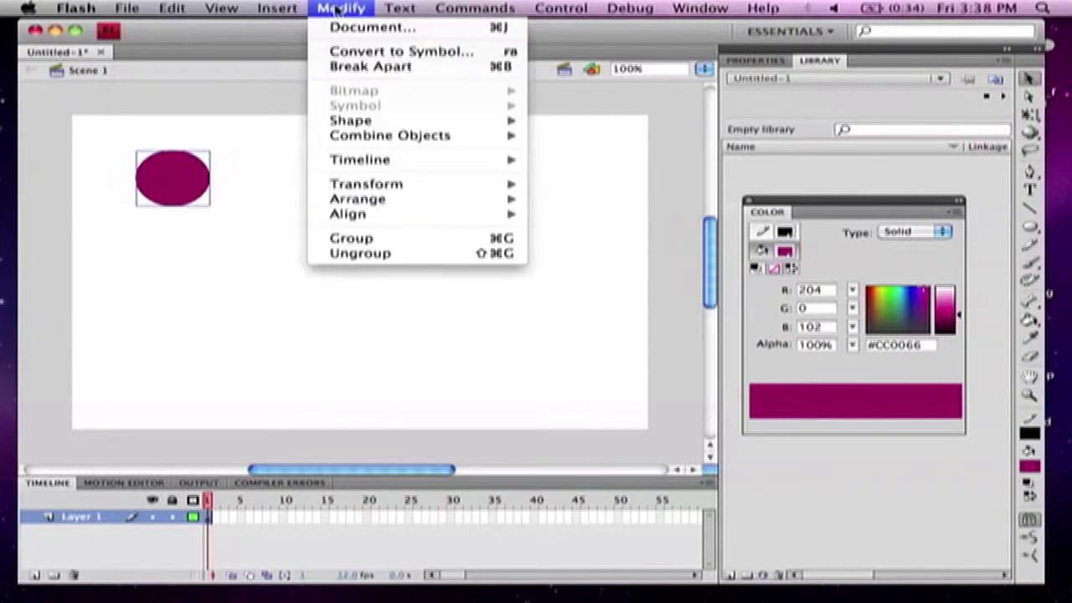
{"action": "left_click", "coordinate": [361, 66]}
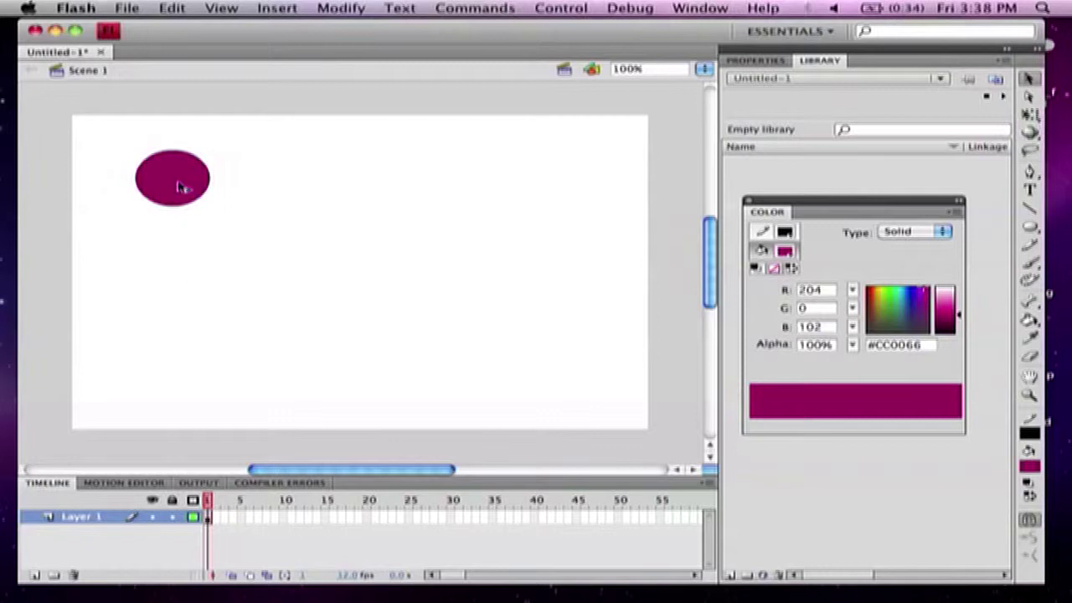
- Move the oval's fill to the right of its outline, select each part individually, and undo the move
{"action": "left_click_drag", "start_coordinate": [184, 179], "coordinate": [300, 184]}
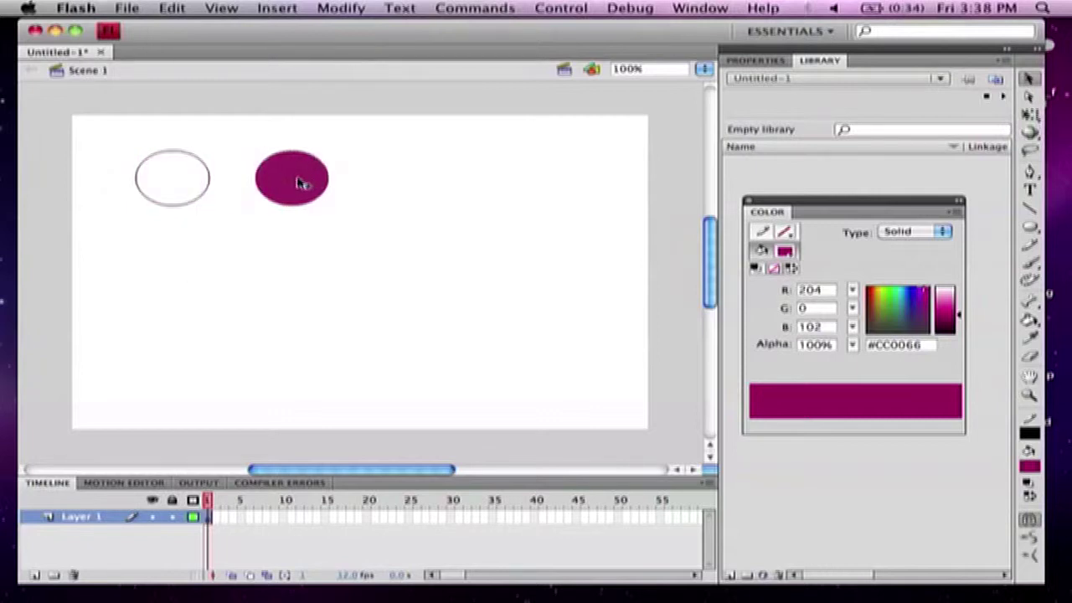
{"action": "left_click", "coordinate": [185, 152]}
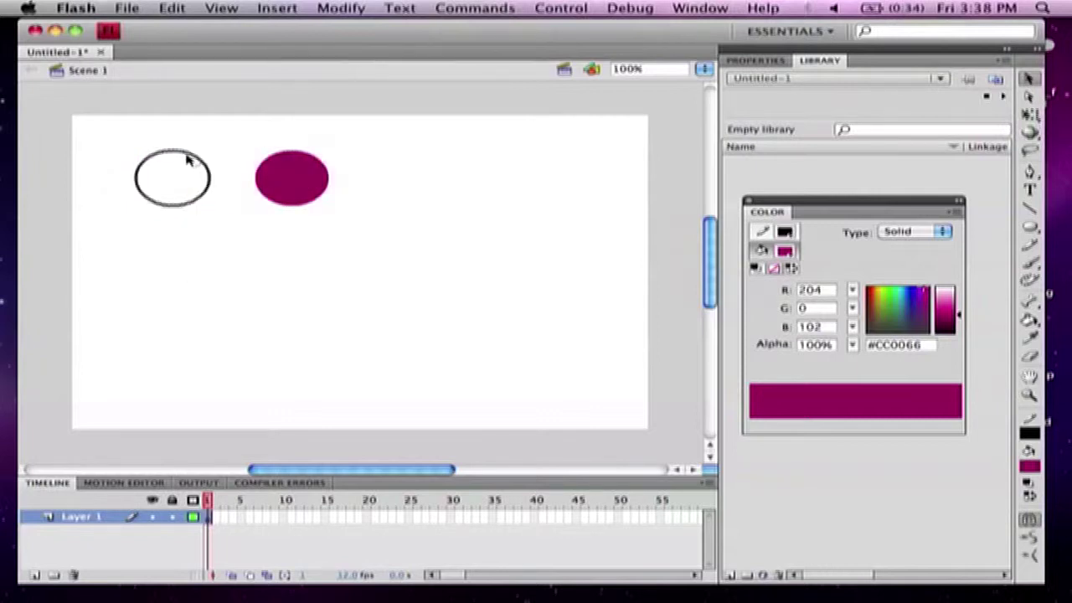
{"action": "left_click", "coordinate": [296, 176]}
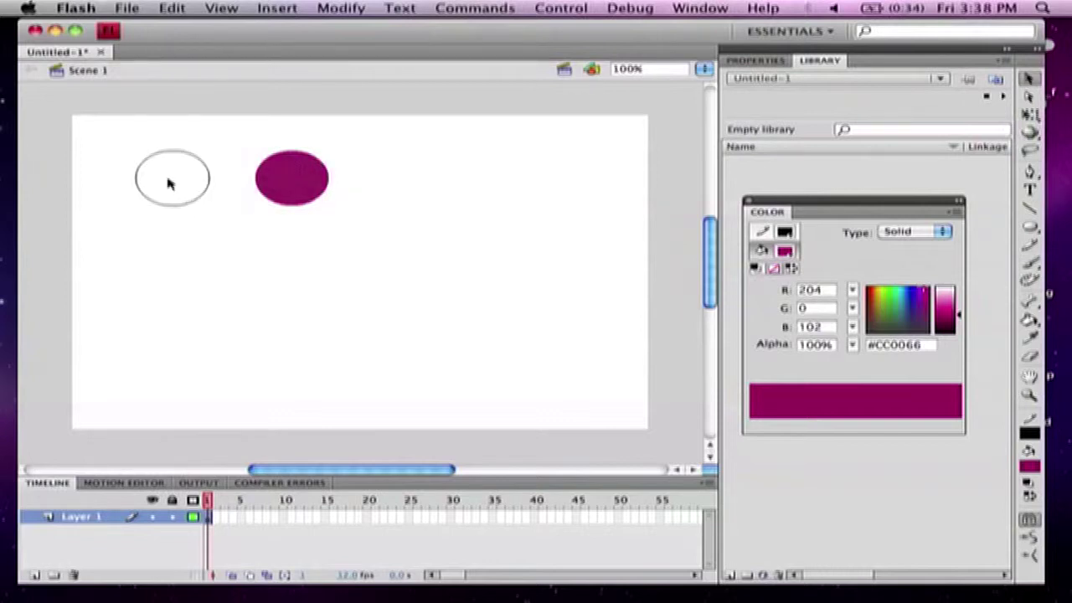
{"action": "key", "text": "super+z"}
{"action": "key", "text": "super+z"}
{"action": "key", "text": "super+z"}
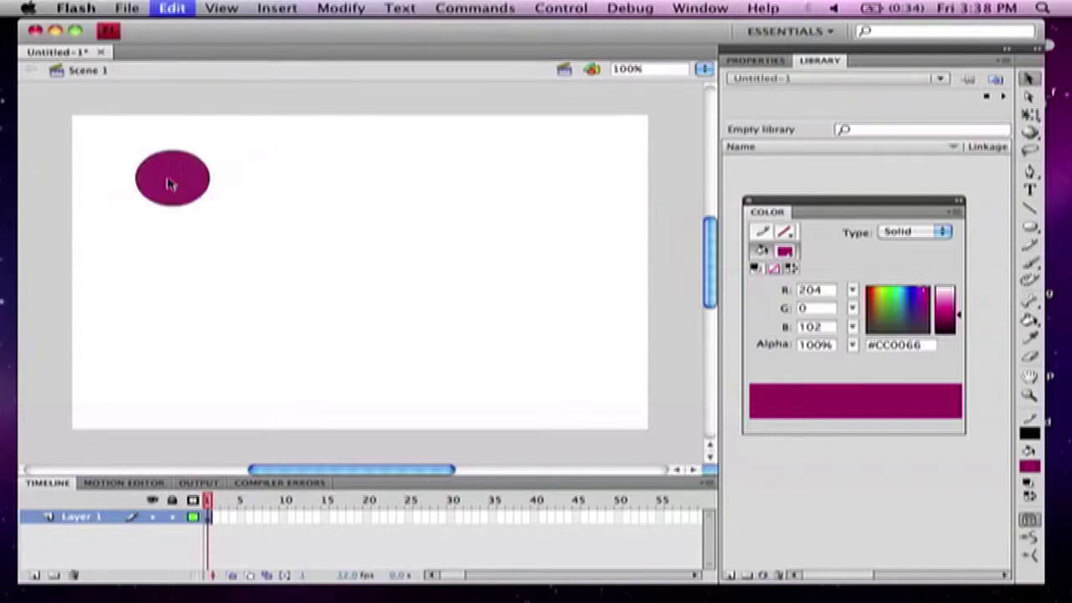
- Group the oval's fill and outline and move the group to the left edge of the stage
{"action": "left_click_drag", "start_coordinate": [116, 142], "coordinate": [255, 226]}
{"action": "left_click", "coordinate": [341, 10]}
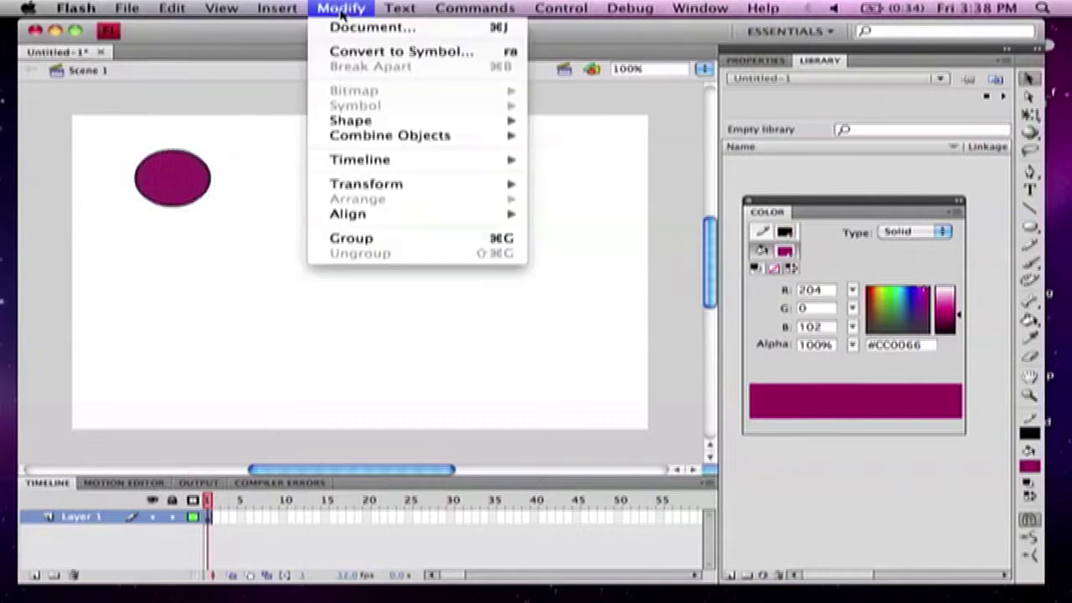
{"action": "left_click", "coordinate": [352, 239]}
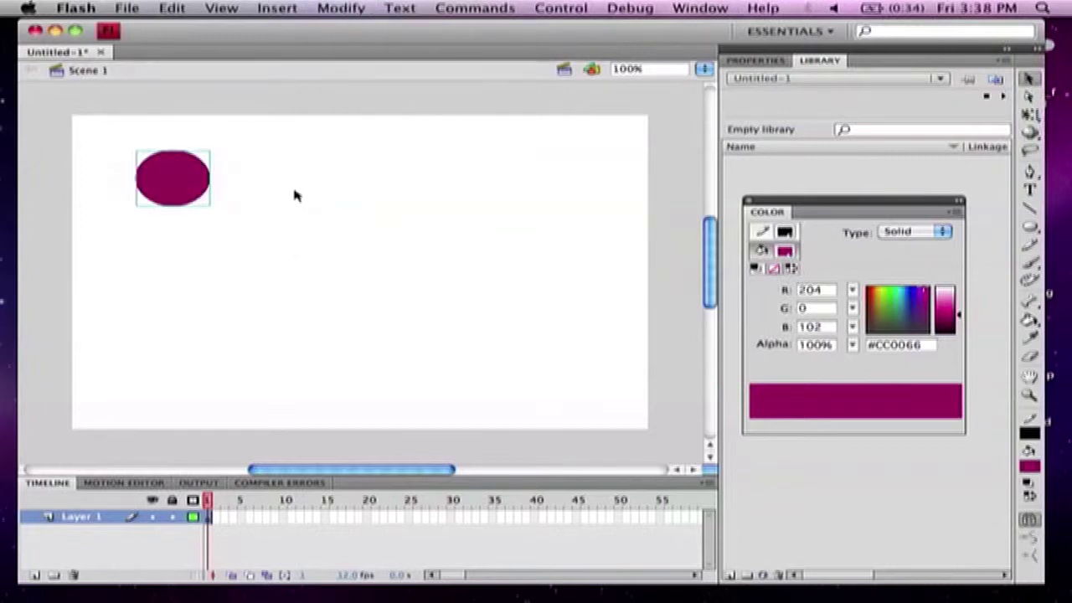
{"action": "left_click_drag", "start_coordinate": [173, 183], "coordinate": [110, 184]}
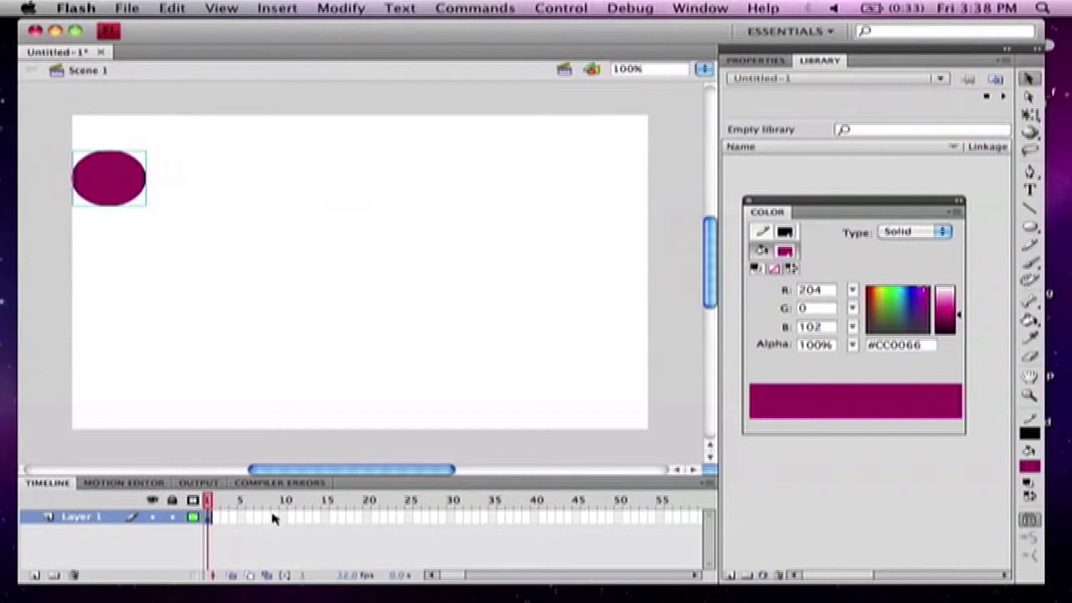
- Insert a keyframe at frame 12 and move the oval there to the stage's bottom edge, right of centre
{"action": "left_click", "coordinate": [298, 518]}
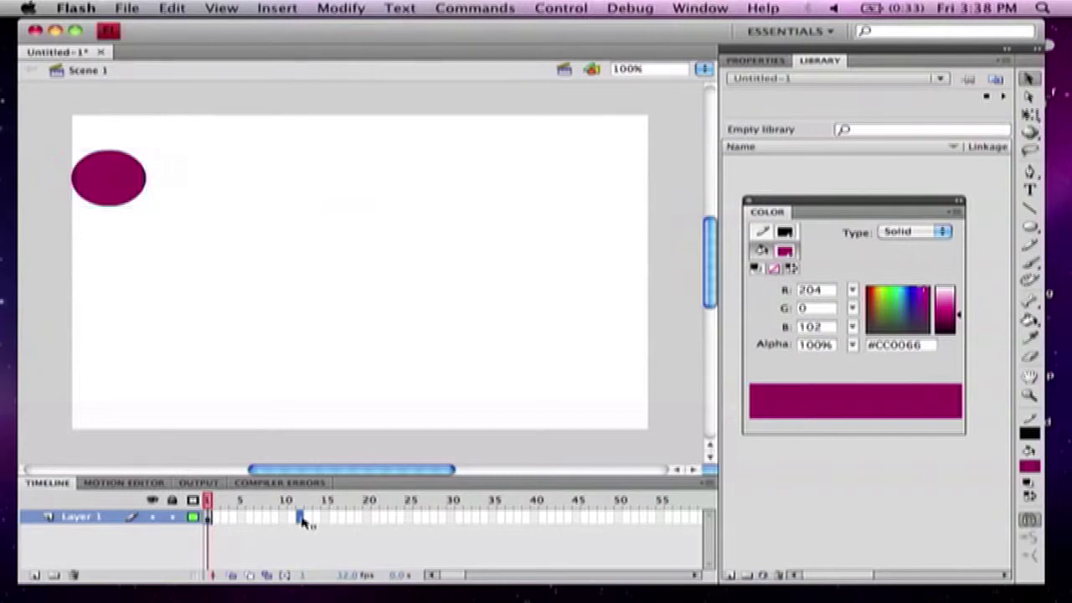
{"action": "right_click", "coordinate": [300, 519]}
{"action": "scroll", "coordinate": [335, 544], "scroll_direction": "down", "scroll_amount": 5}
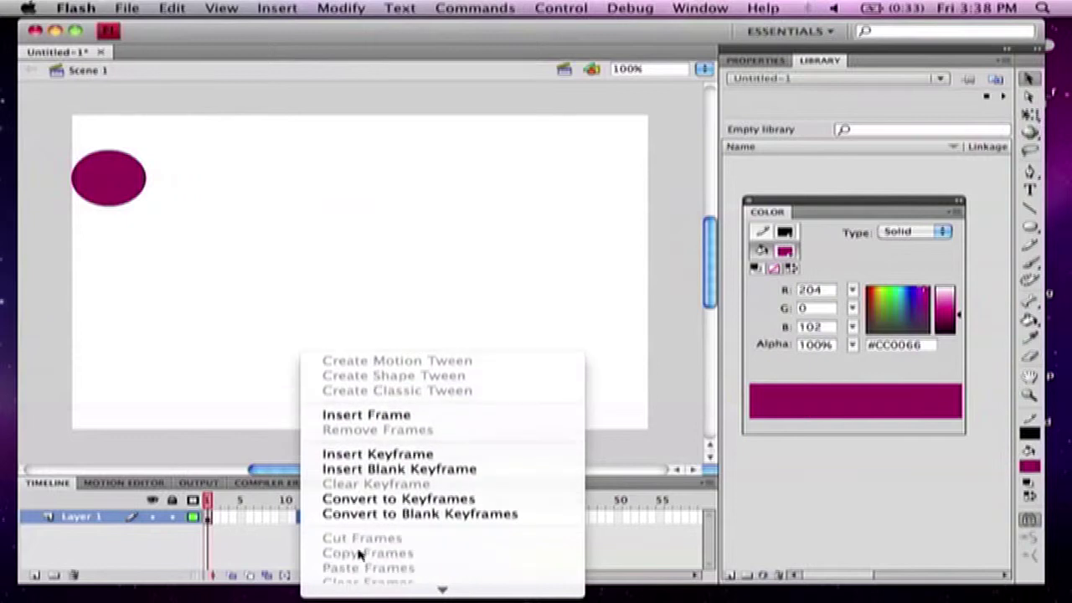
{"action": "left_click", "coordinate": [370, 457]}
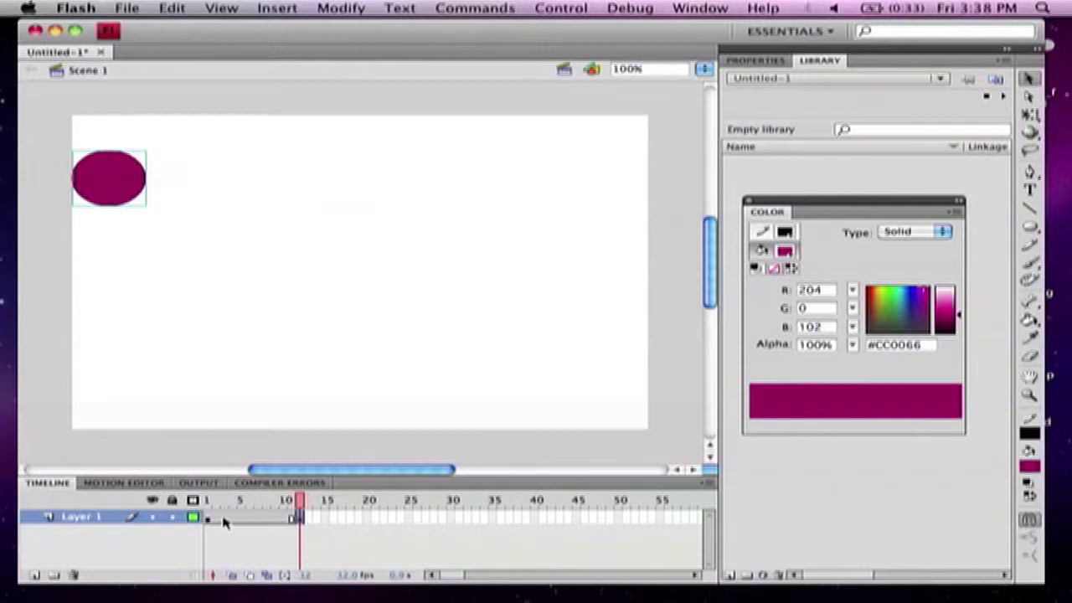
{"action": "left_click_drag", "start_coordinate": [114, 184], "coordinate": [476, 411]}
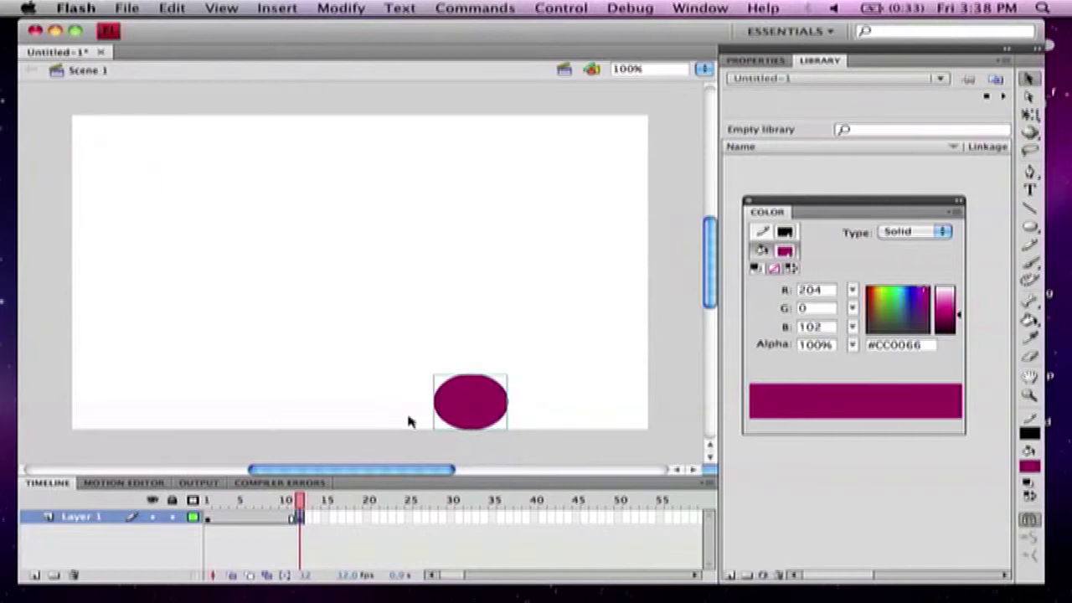
- Create a classic tween between the keyframes at frames 1 and 12 and scrub through it to frame 12
{"action": "right_click", "coordinate": [242, 519]}
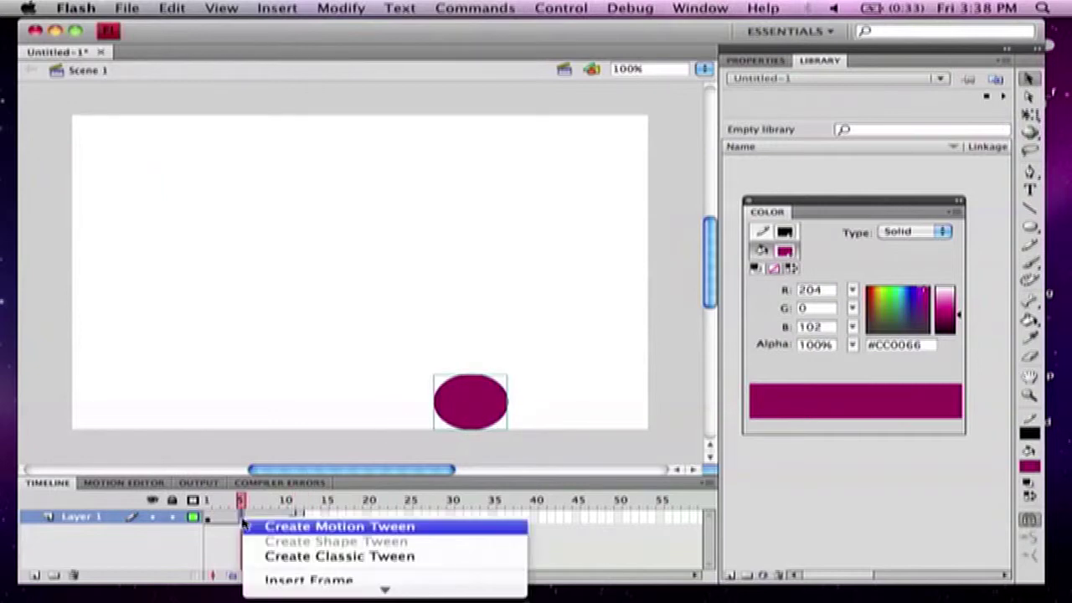
{"action": "left_click", "coordinate": [302, 558]}
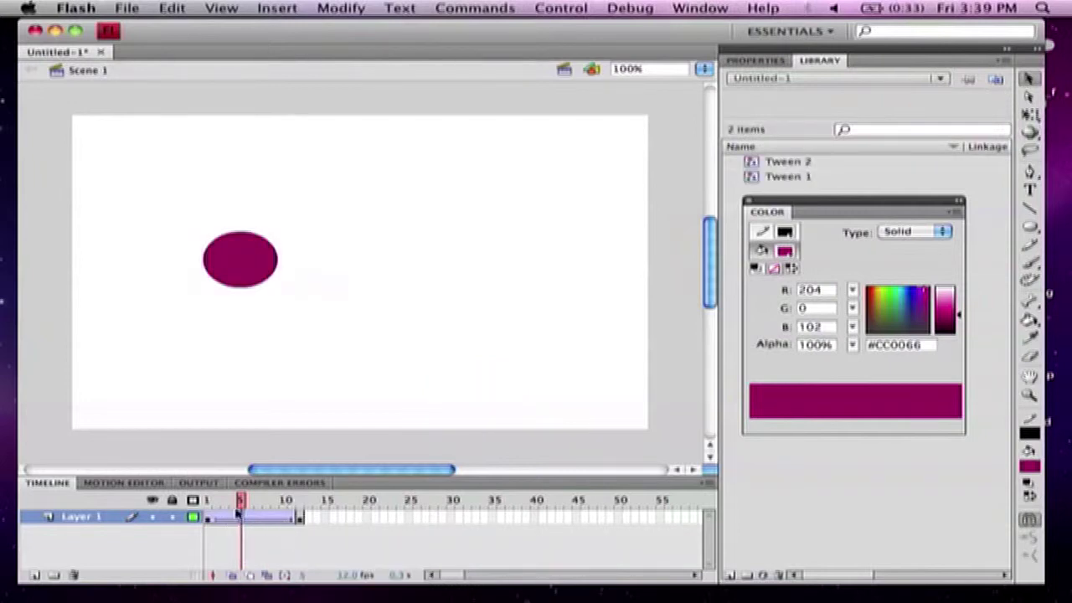
{"action": "mouse_move", "coordinate": [240, 502]}
{"action": "left_mouse_down"}
{"action": "mouse_move", "coordinate": [207, 502]}
{"action": "mouse_move", "coordinate": [222, 503]}
{"action": "left_mouse_up"}
{"action": "left_click_drag", "start_coordinate": [227, 504], "coordinate": [301, 510]}
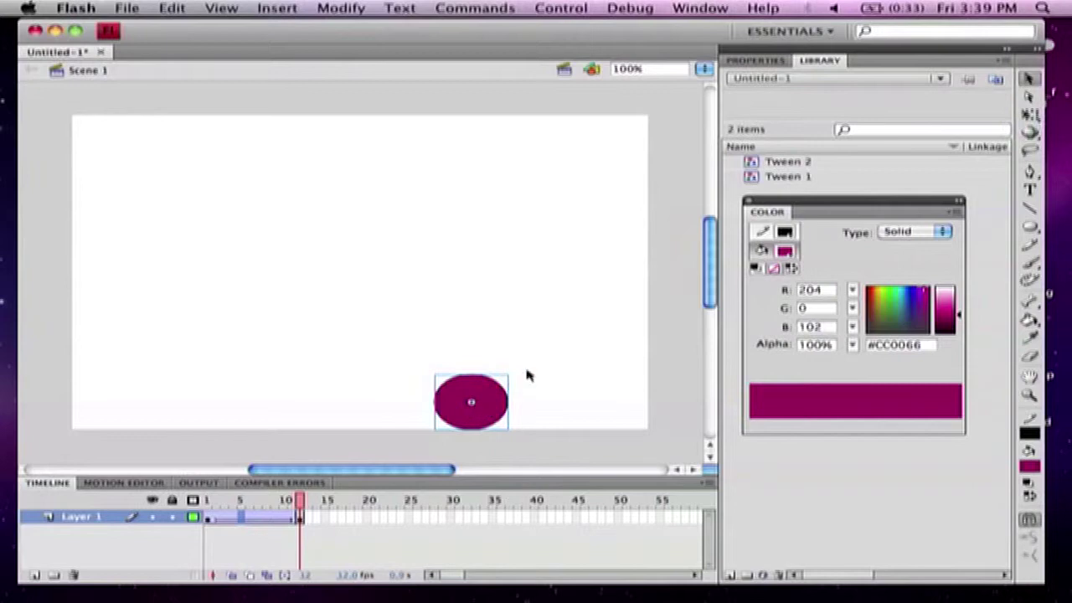
- Insert a keyframe at frame 16 and move the oval there to the stage's right edge, below mid-height
{"action": "left_click", "coordinate": [333, 518]}
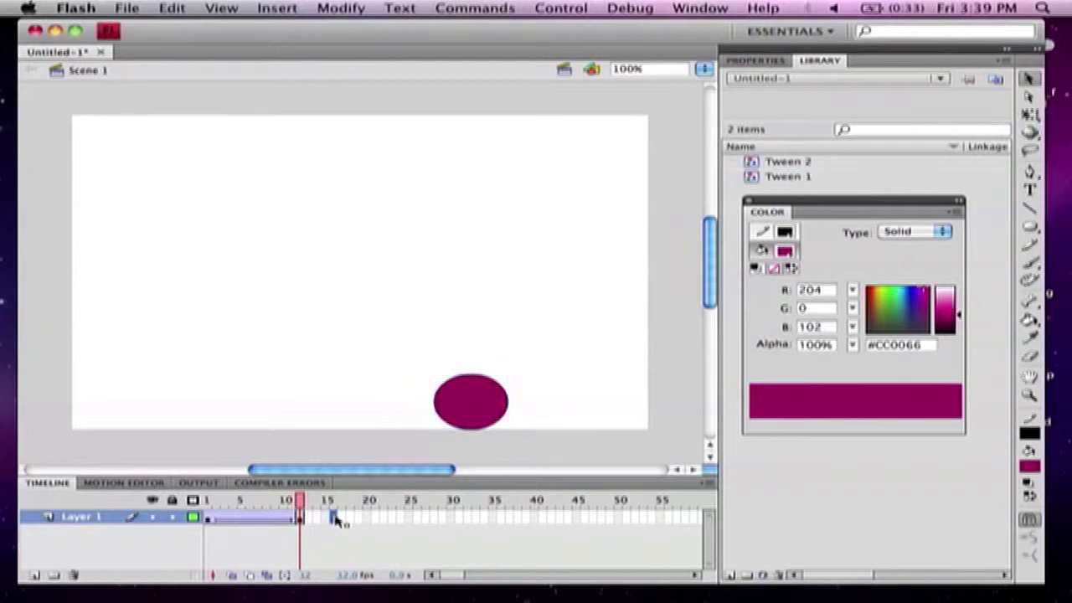
{"action": "right_click", "coordinate": [335, 519]}
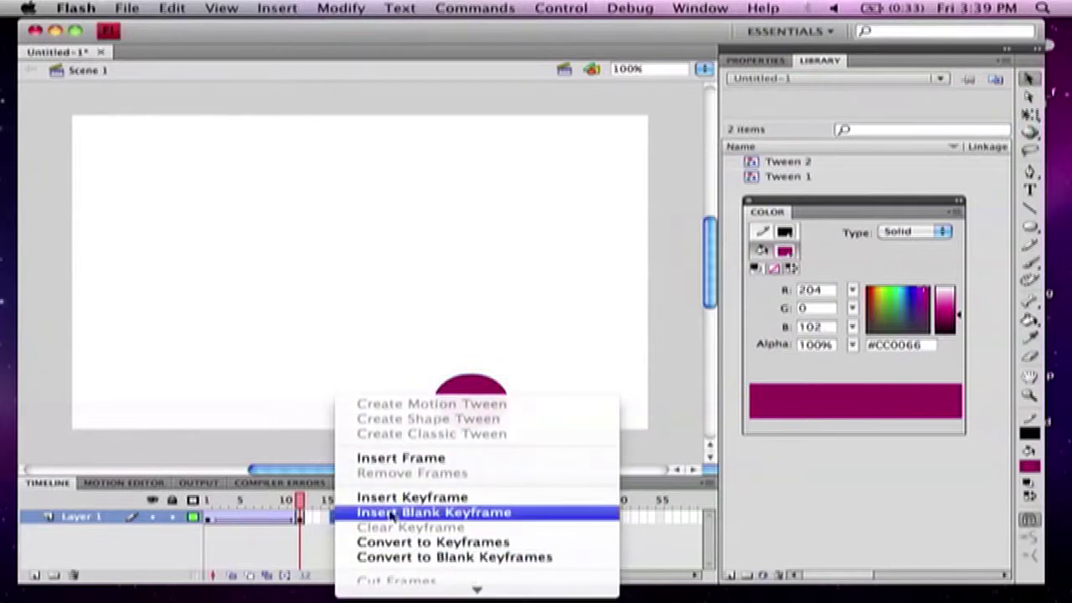
{"action": "left_click", "coordinate": [393, 497]}
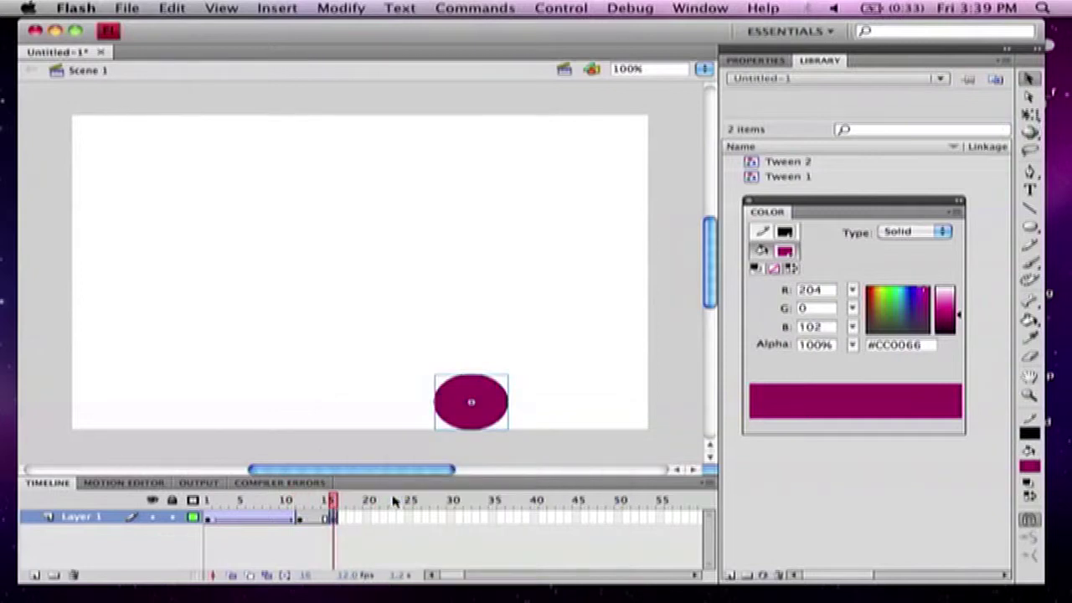
{"action": "left_click_drag", "start_coordinate": [492, 398], "coordinate": [632, 309]}
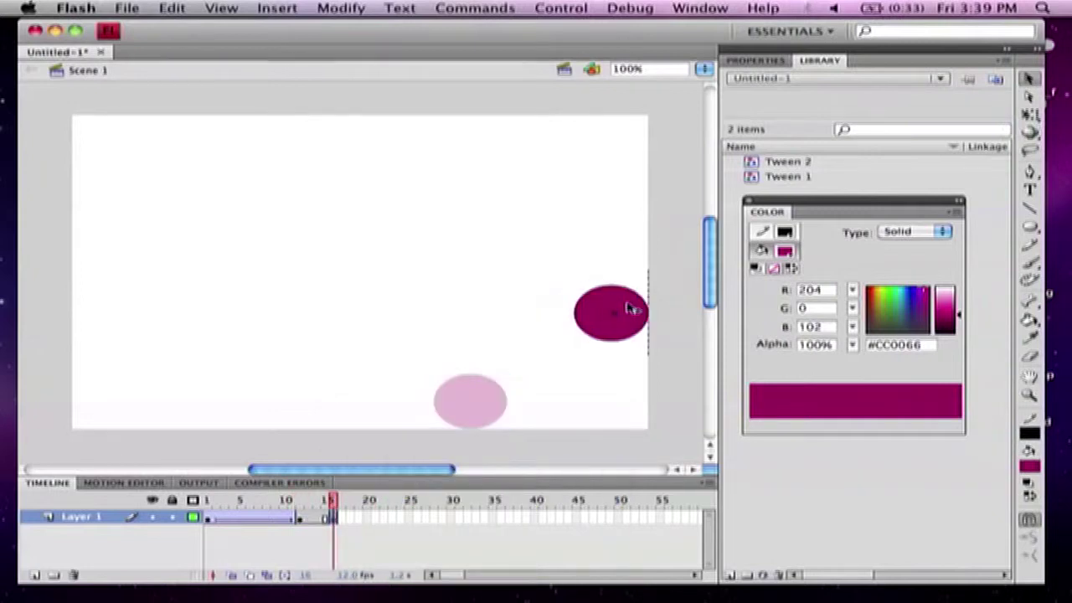
- Create a classic tween between frames 12 and 16 and scrub to its end
{"action": "right_click", "coordinate": [315, 520]}
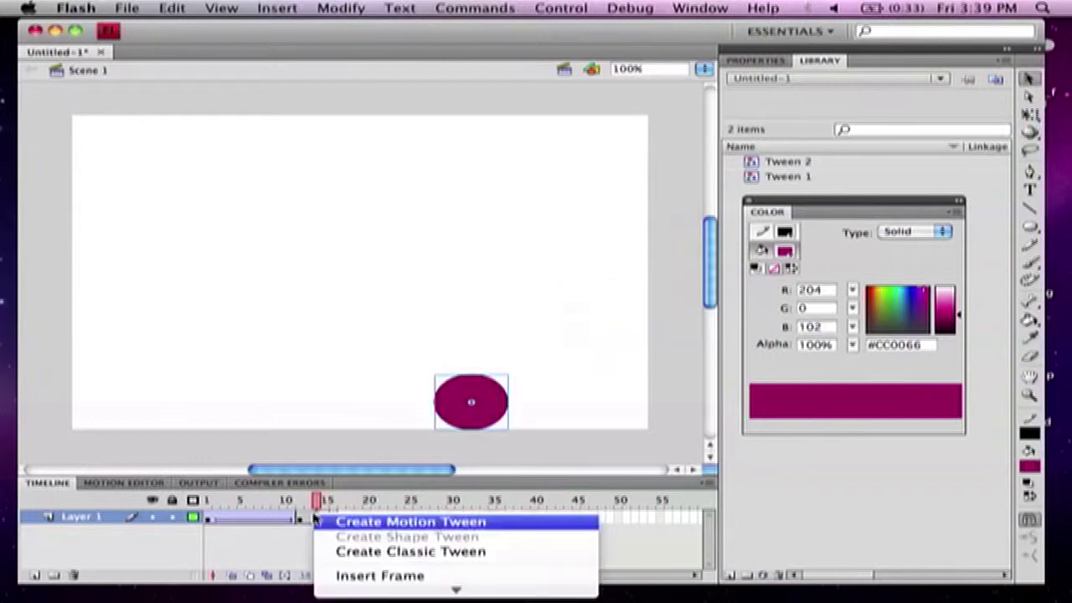
{"action": "left_click", "coordinate": [347, 552]}
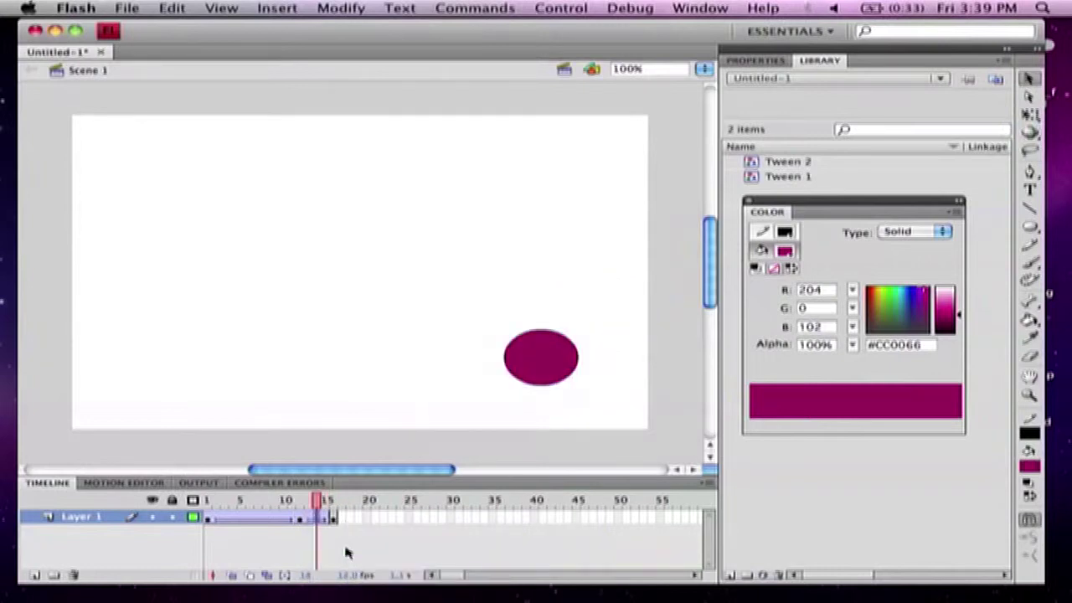
{"action": "mouse_move", "coordinate": [321, 500]}
{"action": "left_mouse_down"}
{"action": "mouse_move", "coordinate": [199, 500]}
{"action": "mouse_move", "coordinate": [337, 506]}
{"action": "left_mouse_up"}
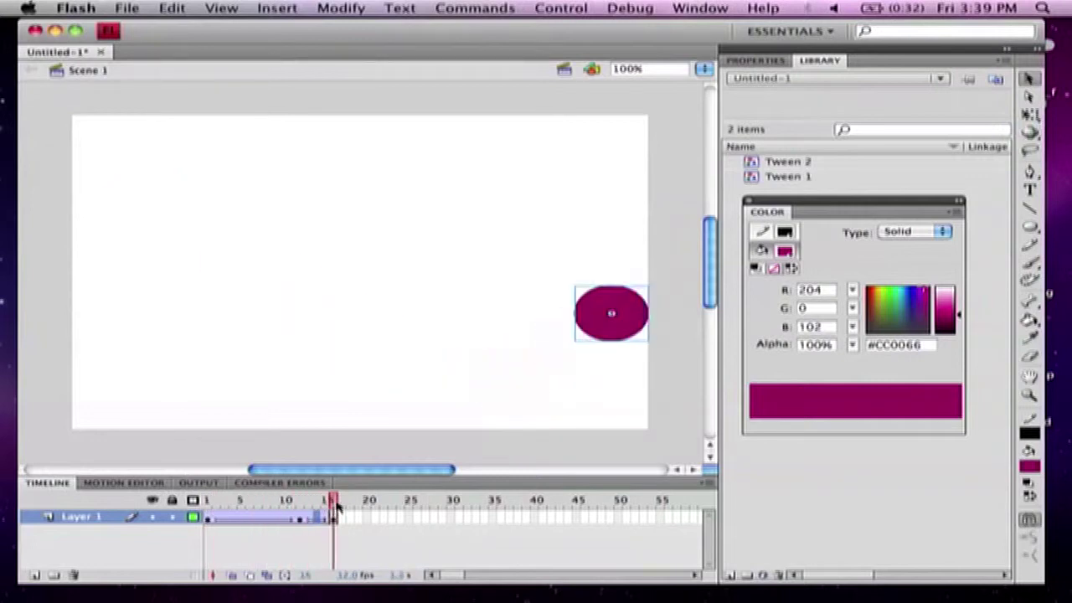
- Insert a keyframe at frame 25 and move the oval there to the stage's top edge, right of centre
{"action": "left_click", "coordinate": [408, 518]}
{"action": "right_click", "coordinate": [407, 518]}
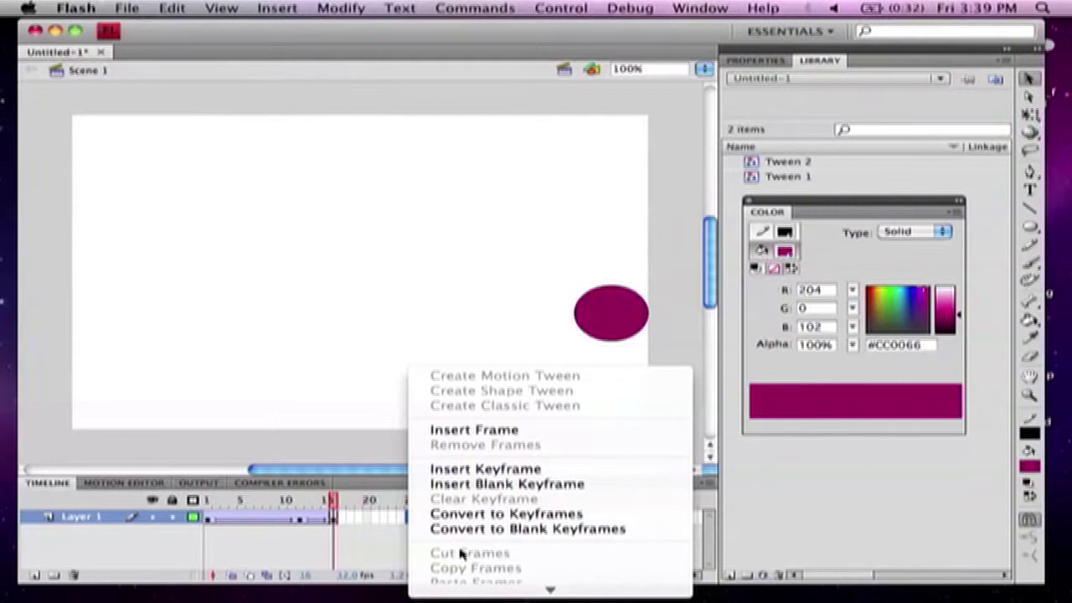
{"action": "left_click", "coordinate": [466, 469]}
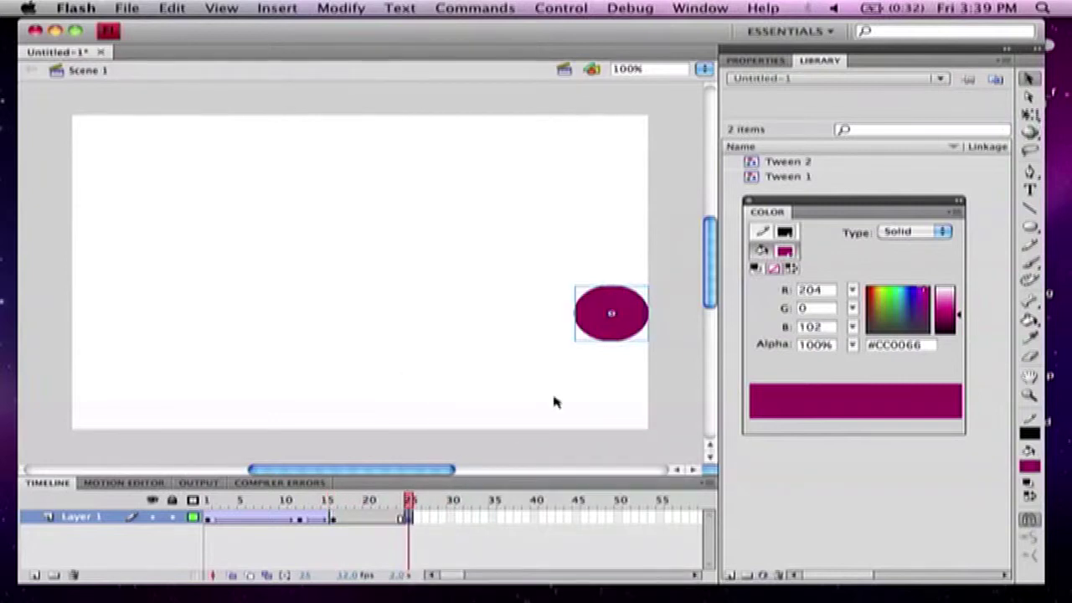
{"action": "left_click_drag", "start_coordinate": [634, 310], "coordinate": [488, 144]}
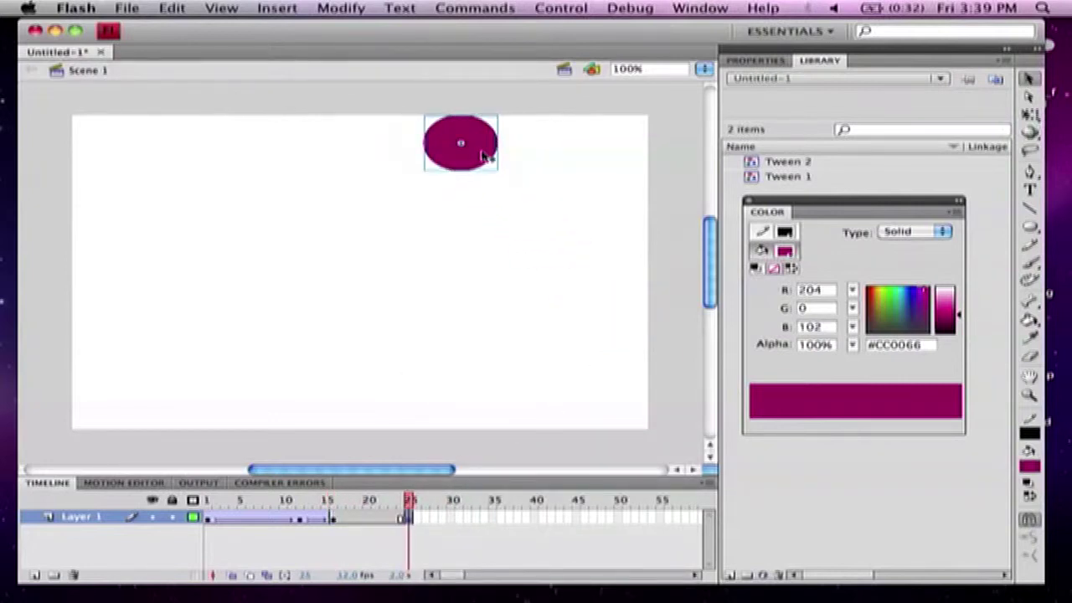
- Create a classic tween between frames 16 and 25 and go to frame 25
{"action": "right_click", "coordinate": [366, 518]}
{"action": "left_click", "coordinate": [416, 552]}
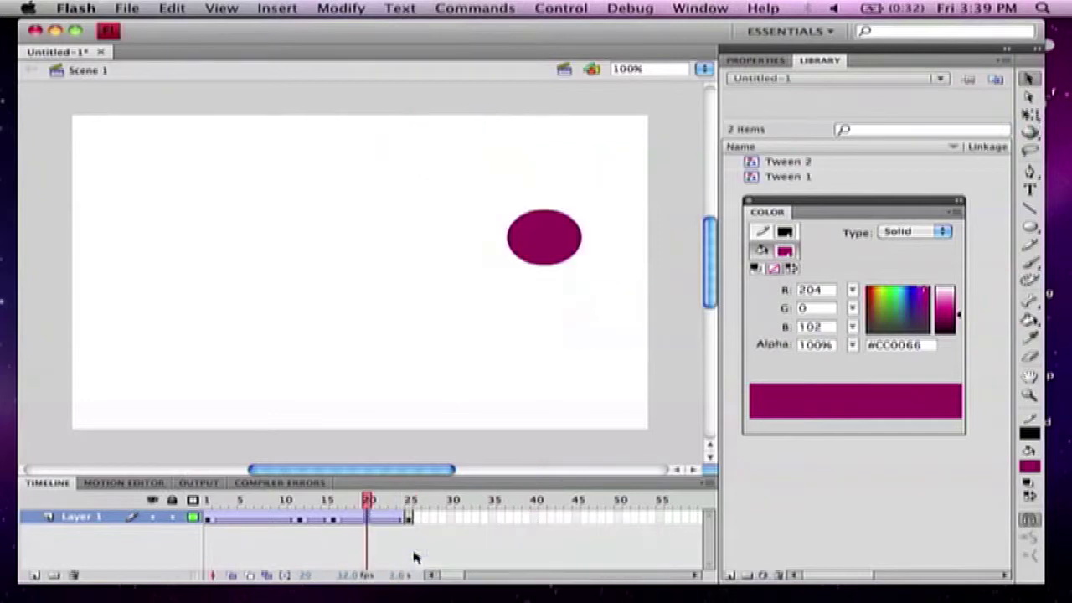
{"action": "left_click", "coordinate": [410, 518]}
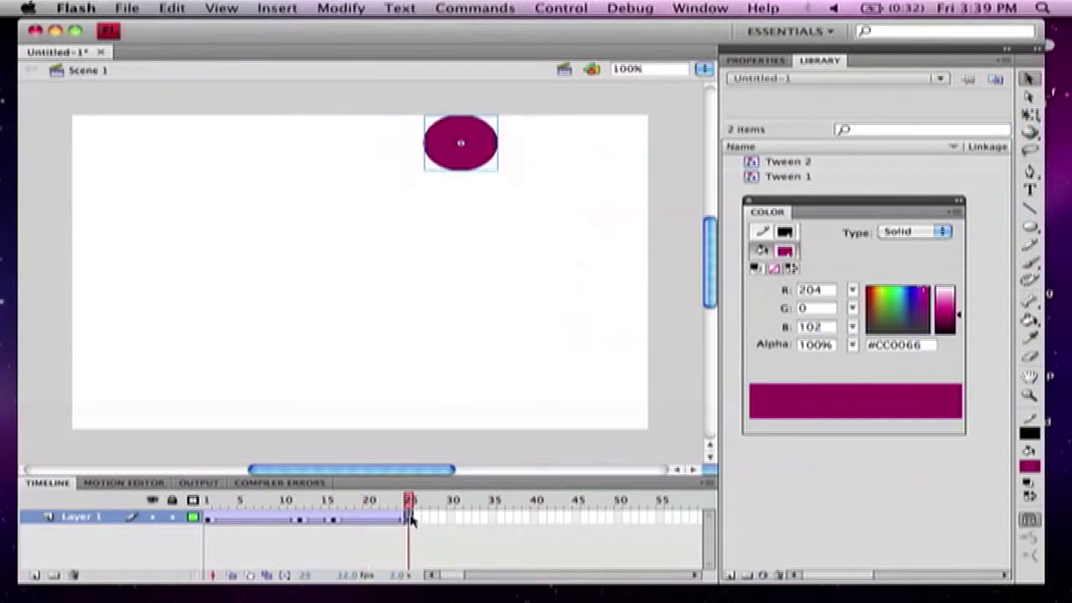
- Insert a keyframe at frame 35 and move the oval there to the stage's bottom edge, left of centre
{"action": "left_click", "coordinate": [493, 518]}
{"action": "right_click", "coordinate": [494, 519]}
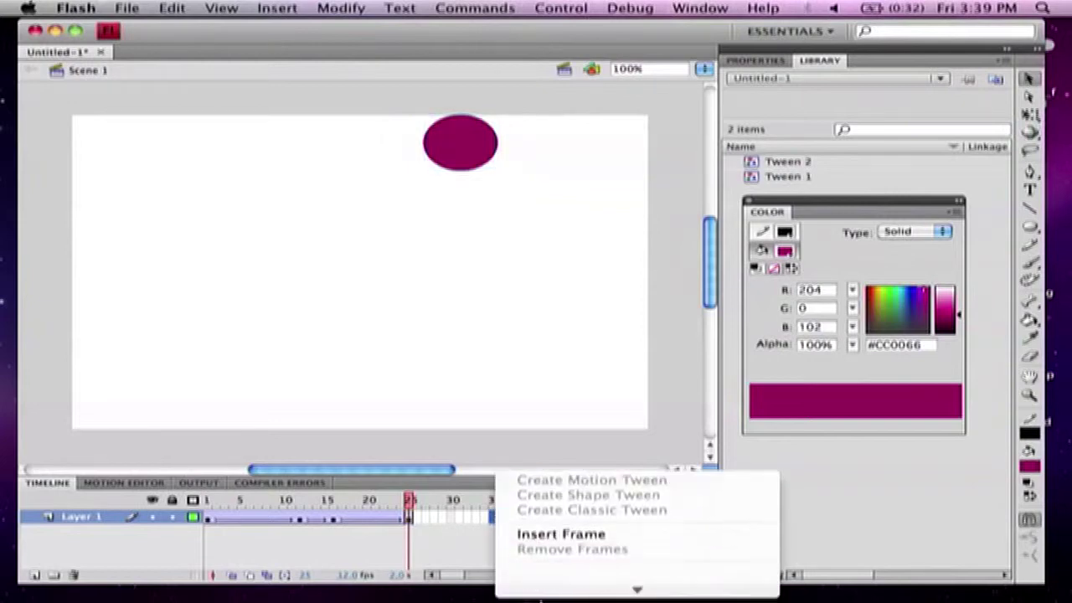
{"action": "left_click", "coordinate": [540, 469]}
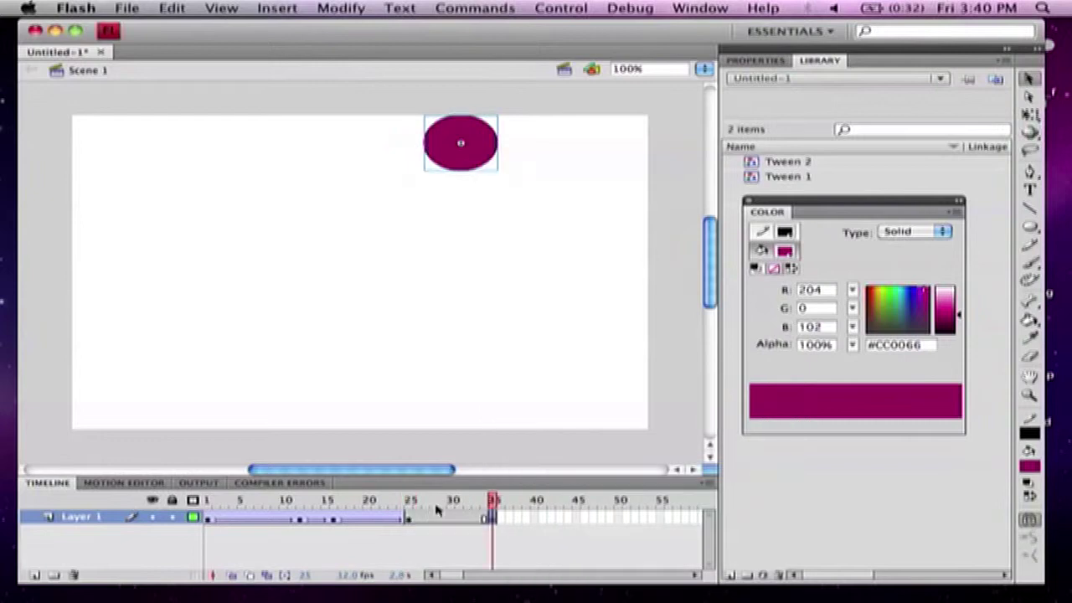
{"action": "left_click_drag", "start_coordinate": [474, 156], "coordinate": [270, 416]}
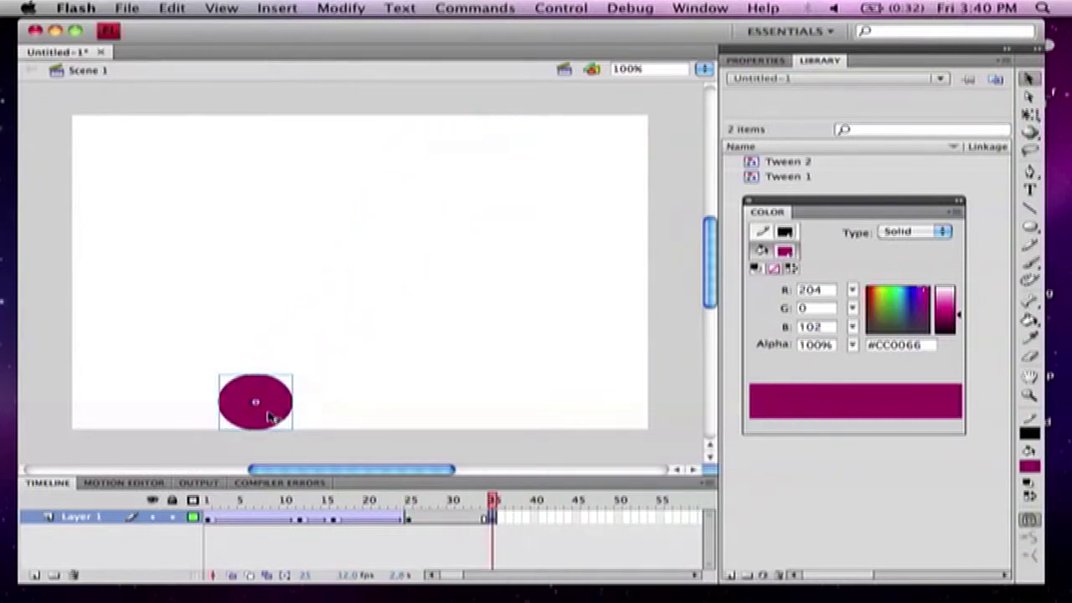
- Create a classic tween between frames 25 and 35 and scrub to frame 35
{"action": "right_click", "coordinate": [444, 519]}
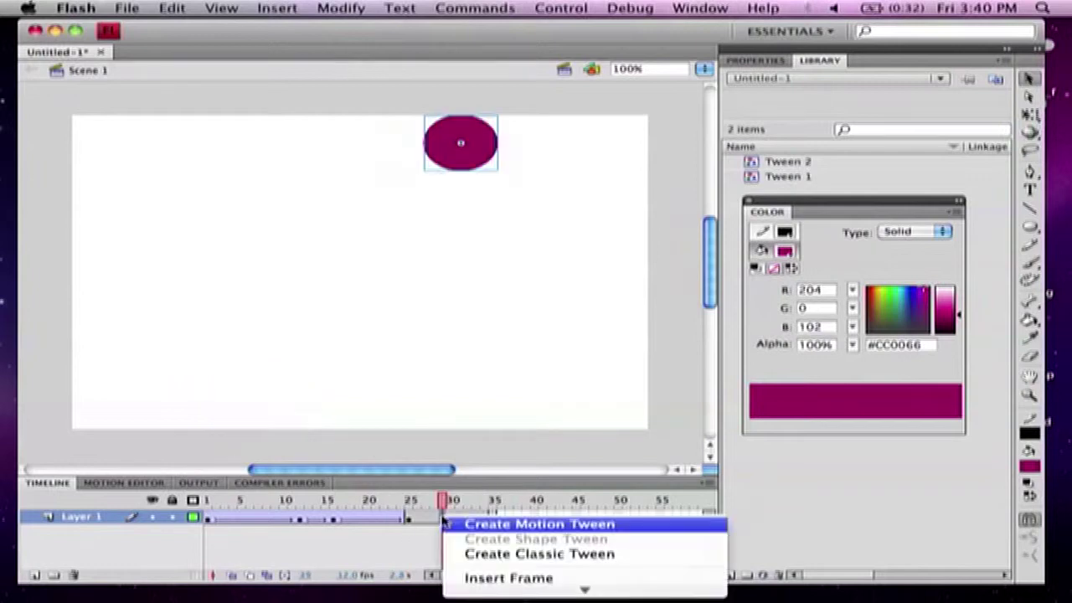
{"action": "left_click", "coordinate": [488, 553]}
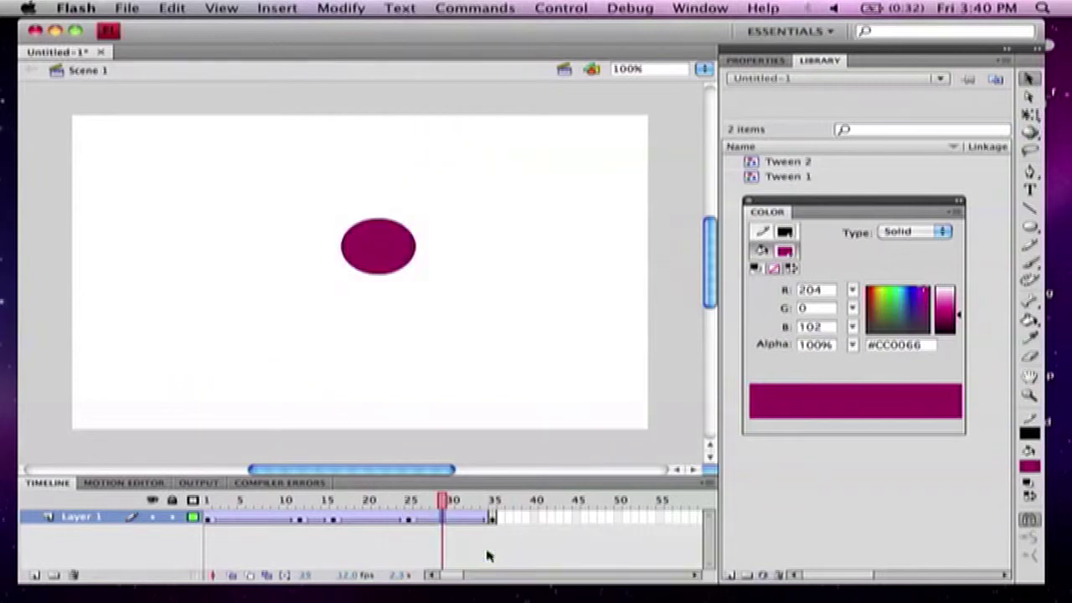
{"action": "left_click_drag", "start_coordinate": [442, 500], "coordinate": [494, 500]}
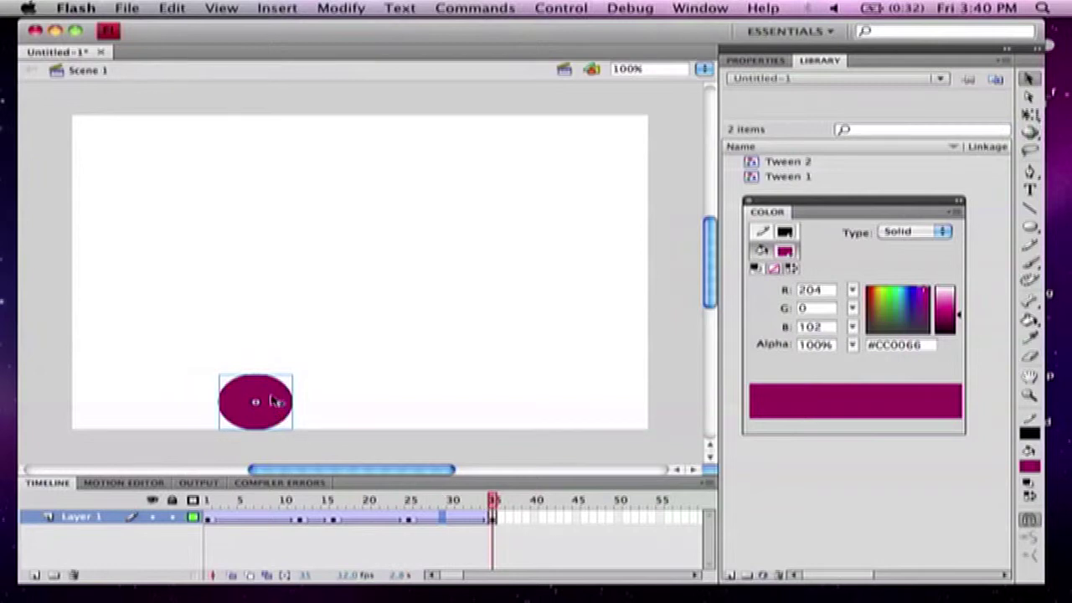
- Insert a keyframe at frame 47 and move the oval there to the stage's top edge, near the upper-left corner
{"action": "right_click", "coordinate": [592, 519]}
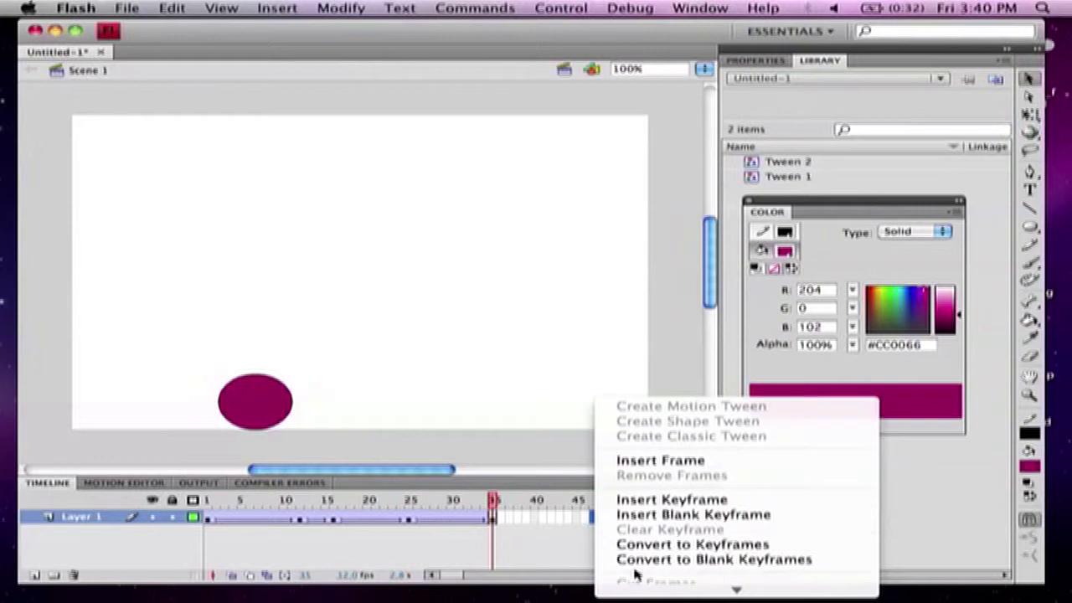
{"action": "left_click", "coordinate": [671, 499]}
{"action": "left_click_drag", "start_coordinate": [263, 407], "coordinate": [165, 151]}
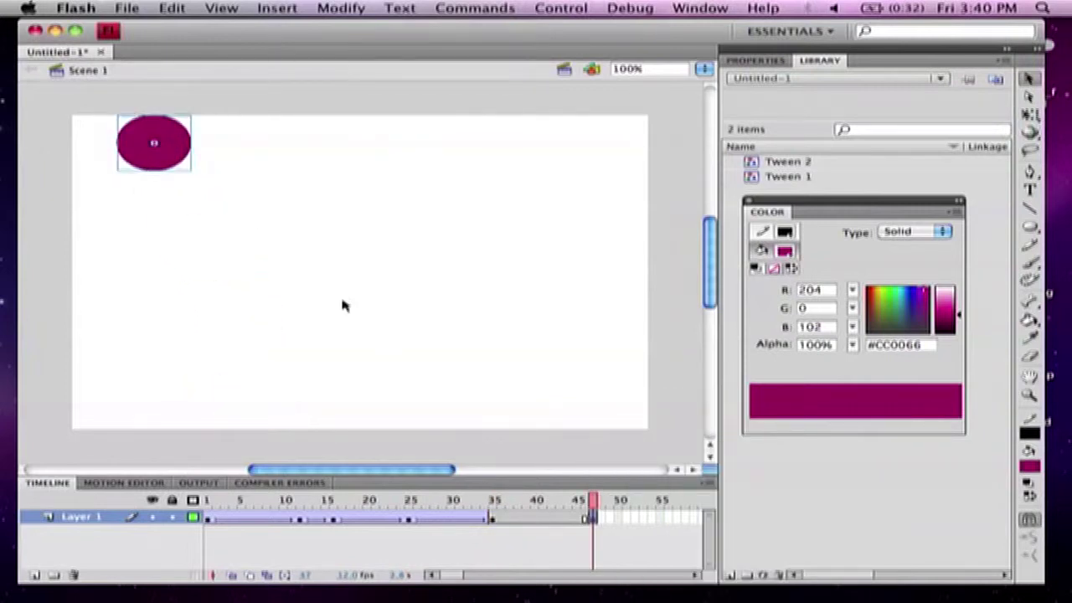
- Create a classic tween between frames 35 and 47 and scrub to frame 47
{"action": "right_click", "coordinate": [533, 525]}
{"action": "left_click", "coordinate": [564, 549]}
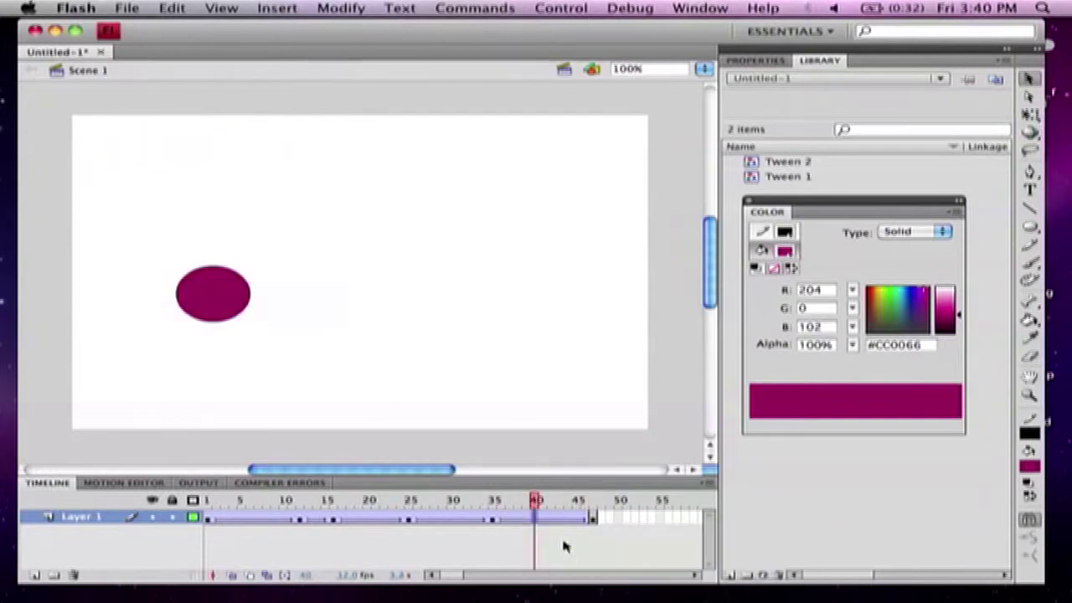
{"action": "left_click_drag", "start_coordinate": [543, 502], "coordinate": [592, 501]}
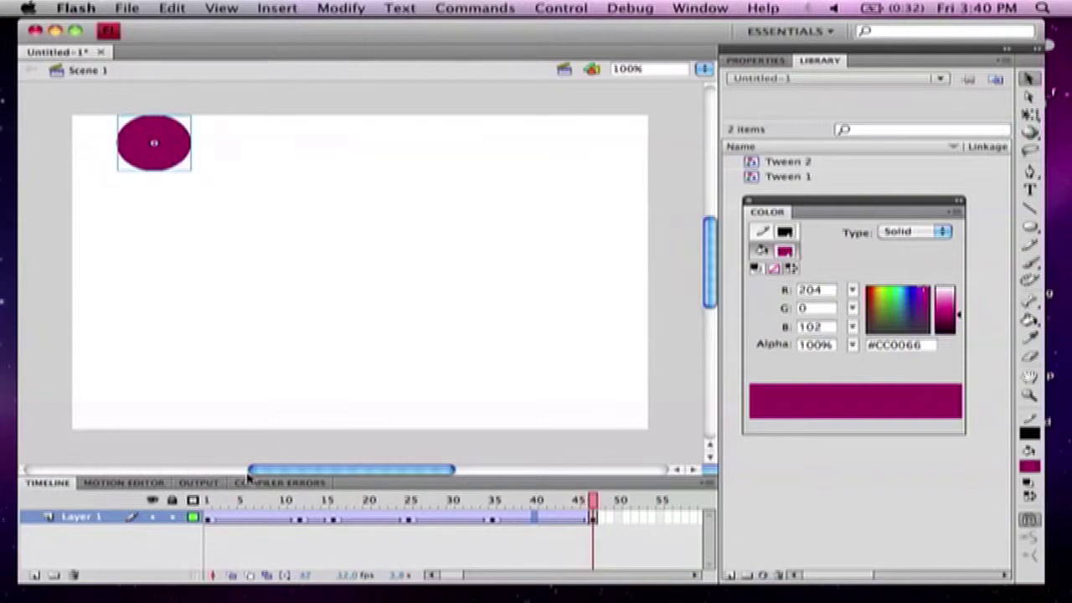
- Check the oval's position in frame 1, insert a keyframe at frame 50, and move the oval there to that starting position at the left edge
{"action": "left_click", "coordinate": [207, 519]}
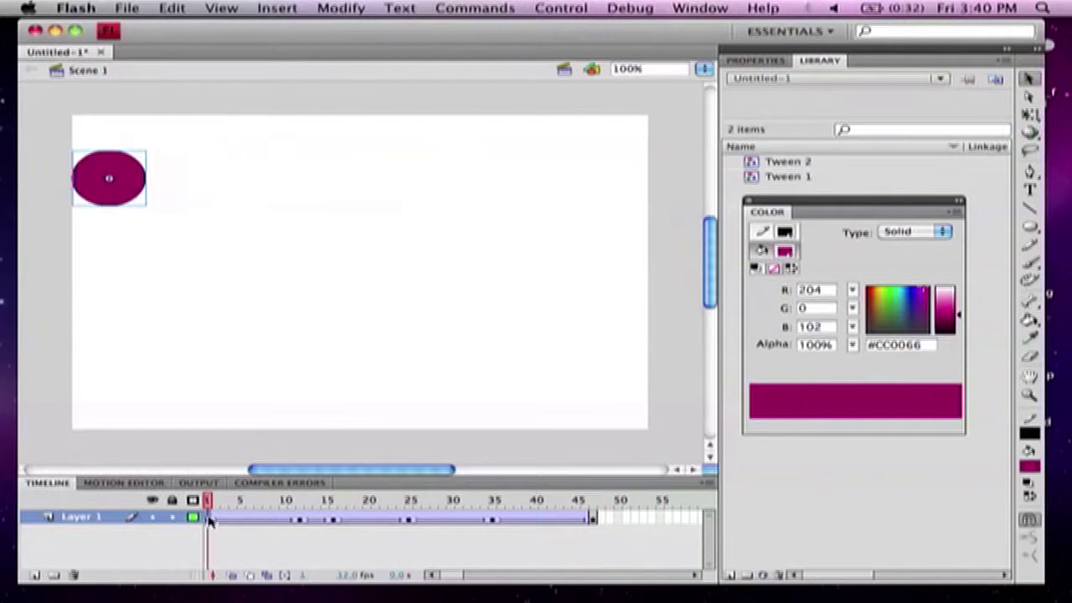
{"action": "left_click", "coordinate": [592, 519]}
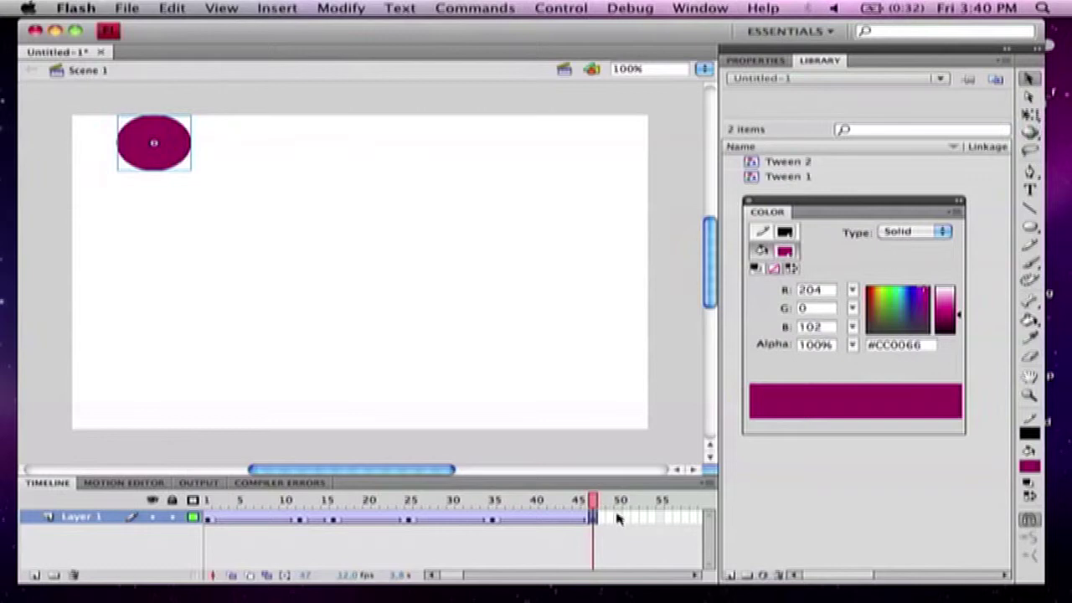
{"action": "left_click", "coordinate": [617, 518]}
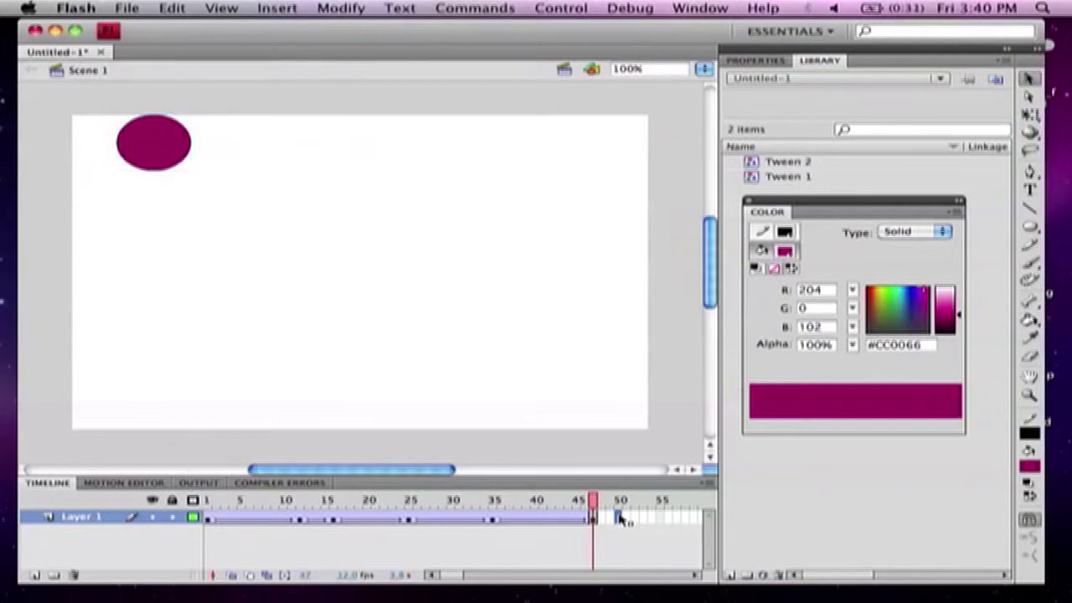
{"action": "right_click", "coordinate": [619, 519]}
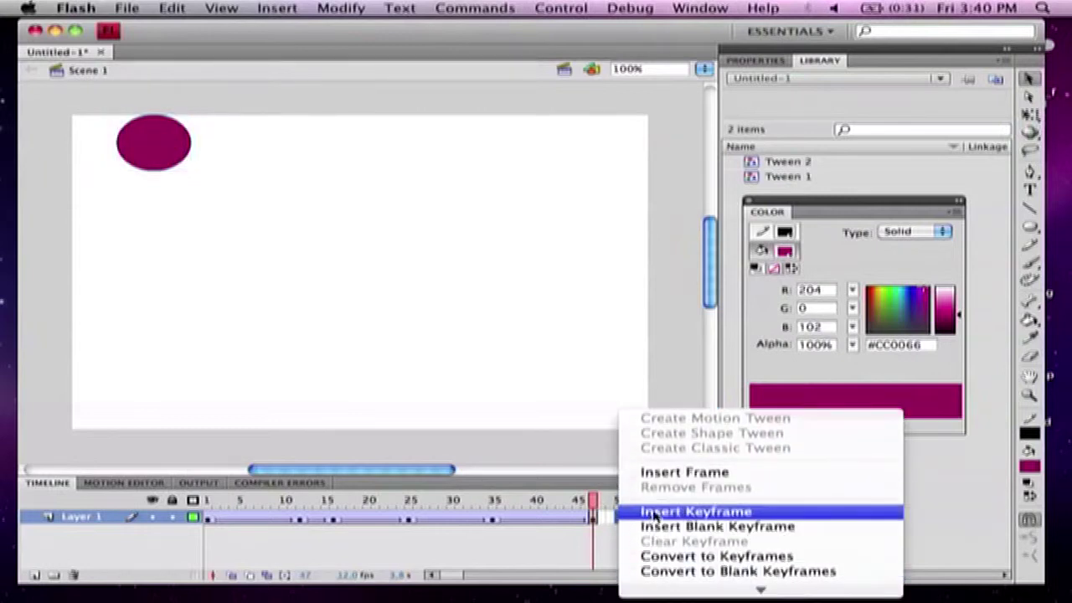
{"action": "left_click", "coordinate": [654, 512]}
{"action": "left_click_drag", "start_coordinate": [179, 146], "coordinate": [139, 185]}
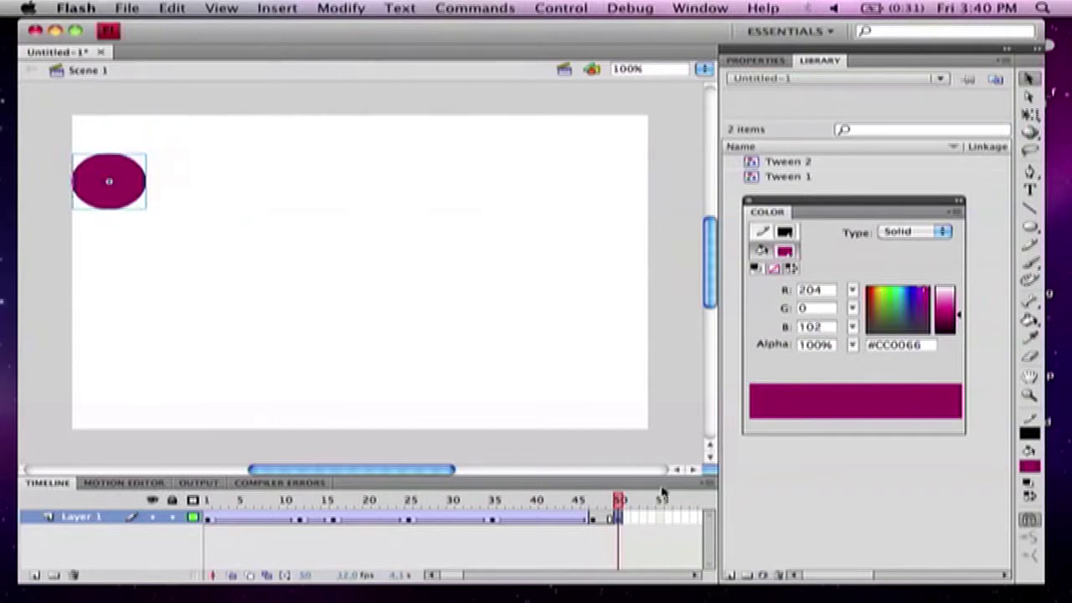
- Create a classic tween between frames 47 and 50 and scrub through it to frame 50
{"action": "right_click", "coordinate": [602, 519]}
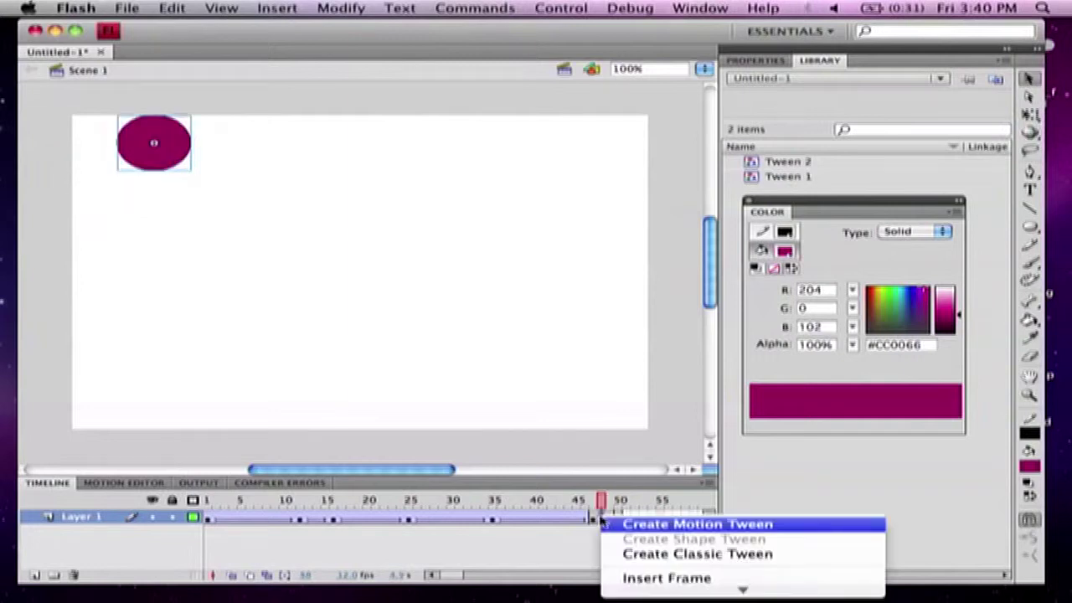
{"action": "left_click", "coordinate": [643, 554]}
{"action": "mouse_move", "coordinate": [601, 500]}
{"action": "left_mouse_down"}
{"action": "mouse_move", "coordinate": [208, 501]}
{"action": "mouse_move", "coordinate": [594, 502]}
{"action": "mouse_move", "coordinate": [613, 512]}
{"action": "left_mouse_up"}
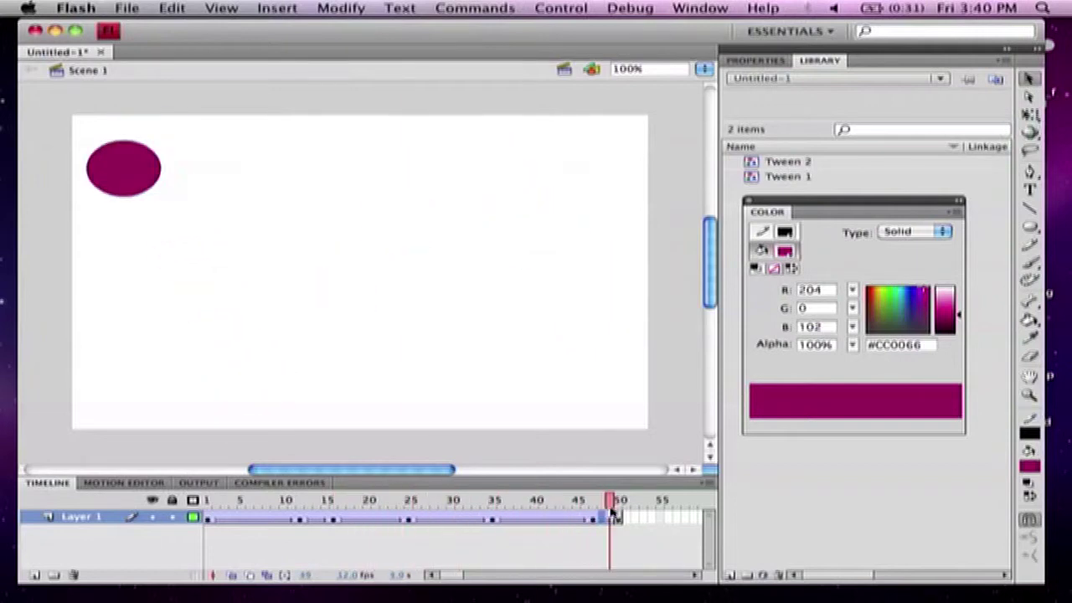
{"action": "left_click", "coordinate": [620, 516]}
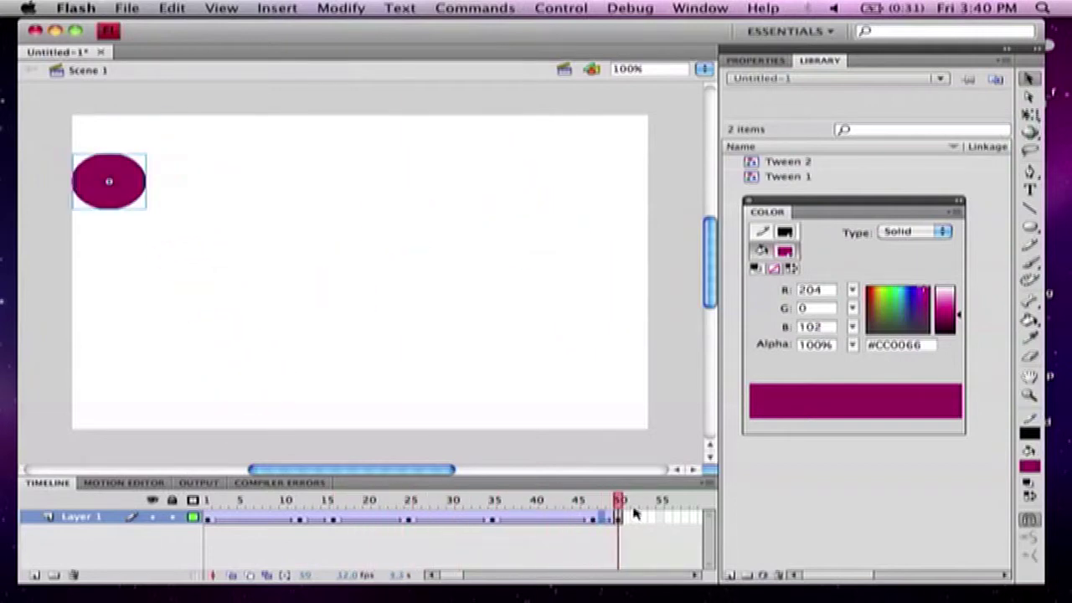
- Test the movie to preview the bouncing oval animation, and close the preview window
{"action": "left_click", "coordinate": [559, 8]}
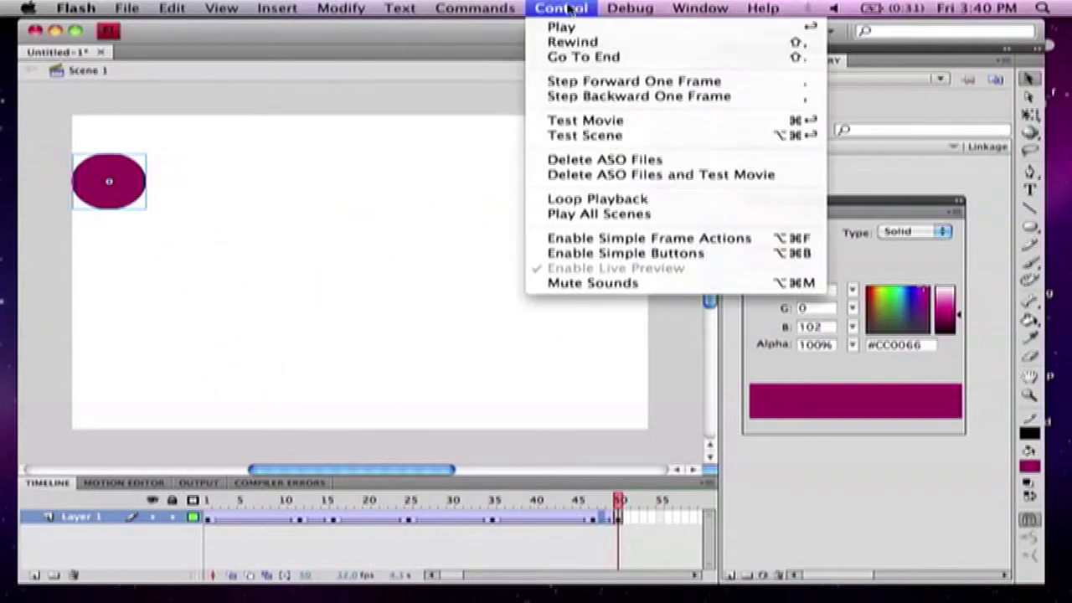
{"action": "left_click", "coordinate": [572, 121]}
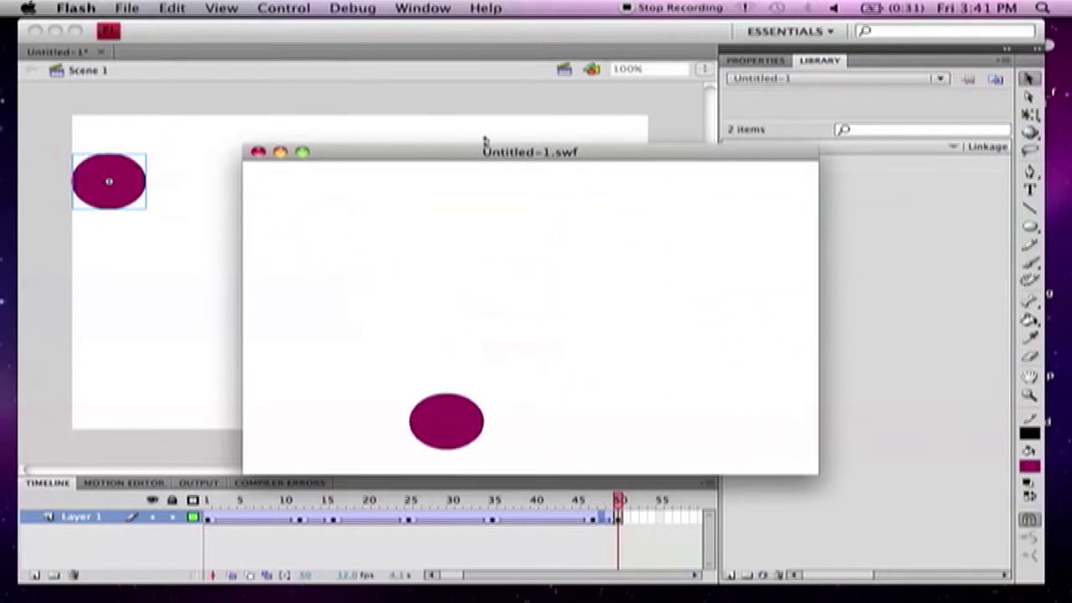
{"action": "left_click", "coordinate": [258, 152]}
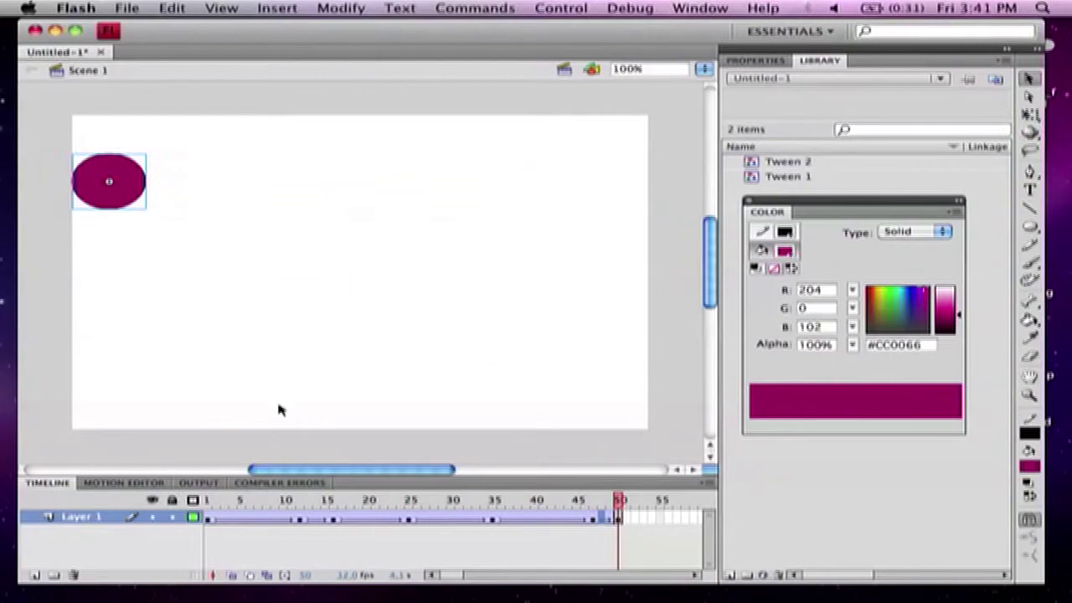